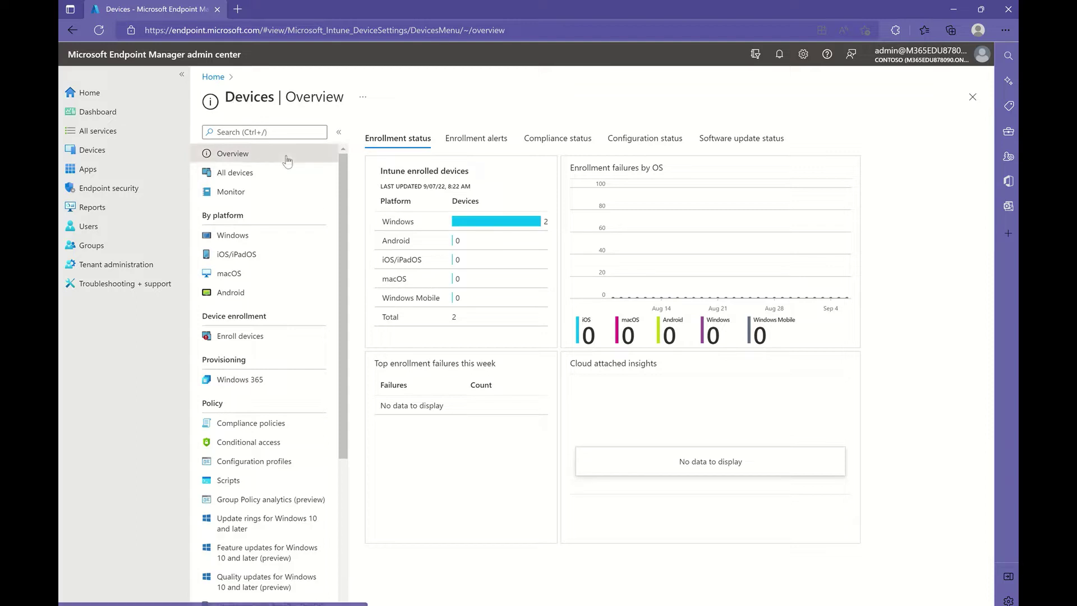
# Start a new Windows 10 and later configuration profile of type Settings catalog
pyautogui.click(275, 462)
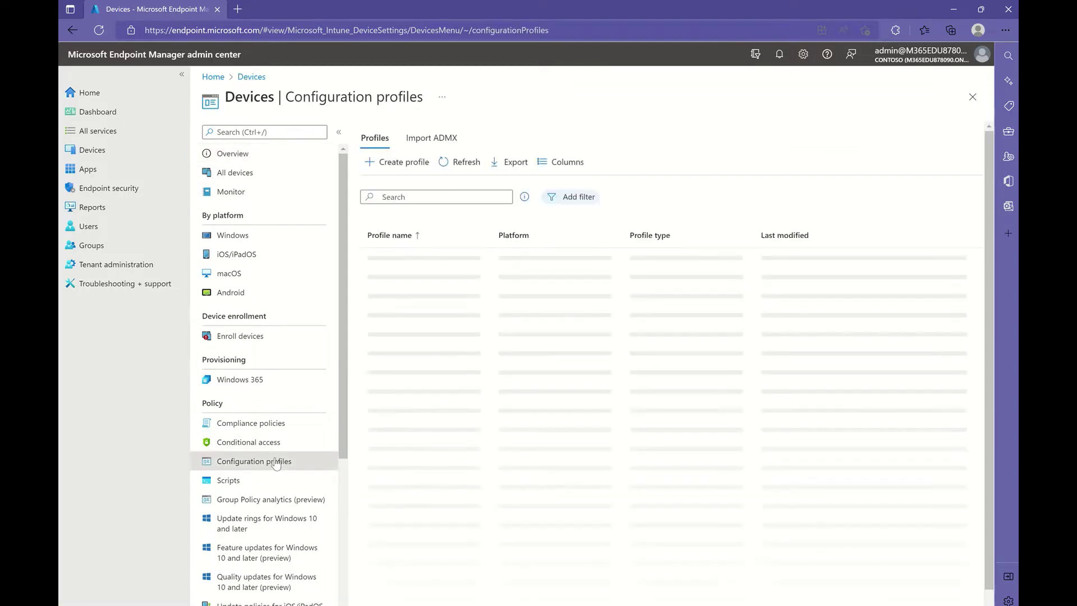
pyautogui.click(399, 176)
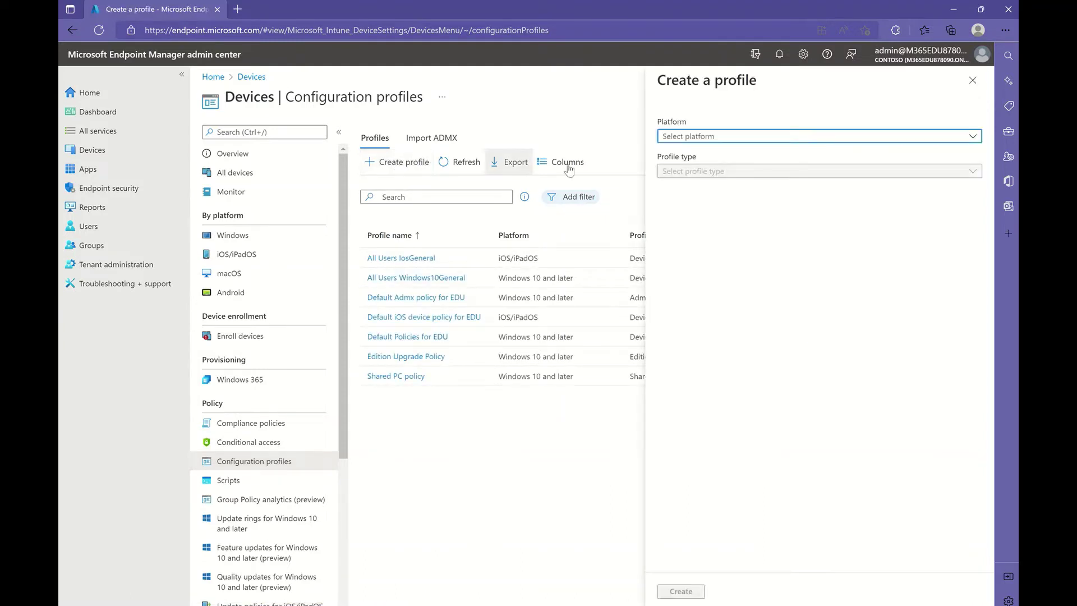
pyautogui.click(725, 137)
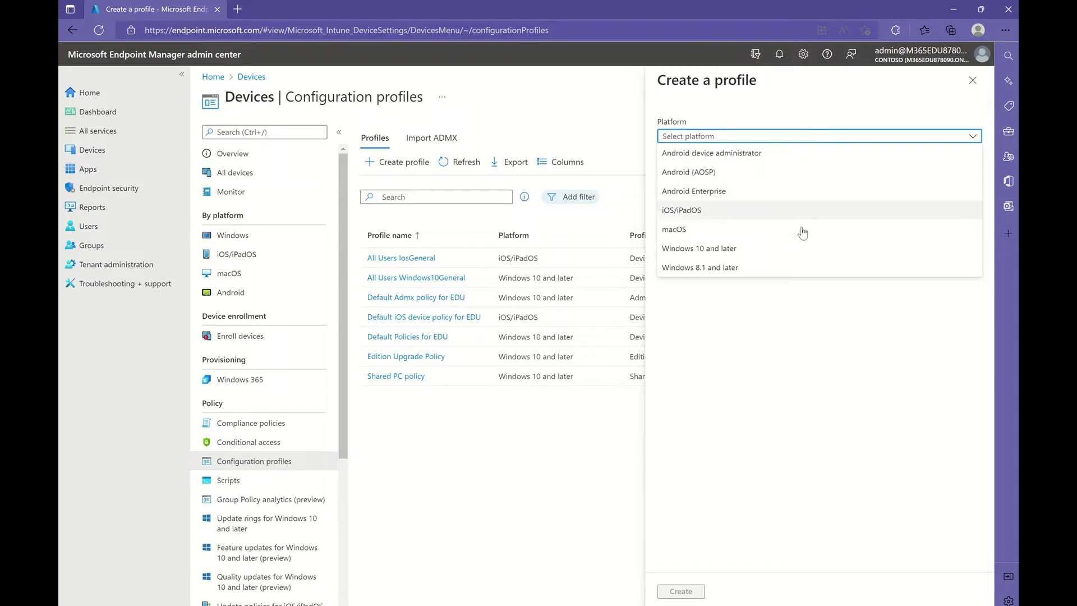
pyautogui.click(697, 251)
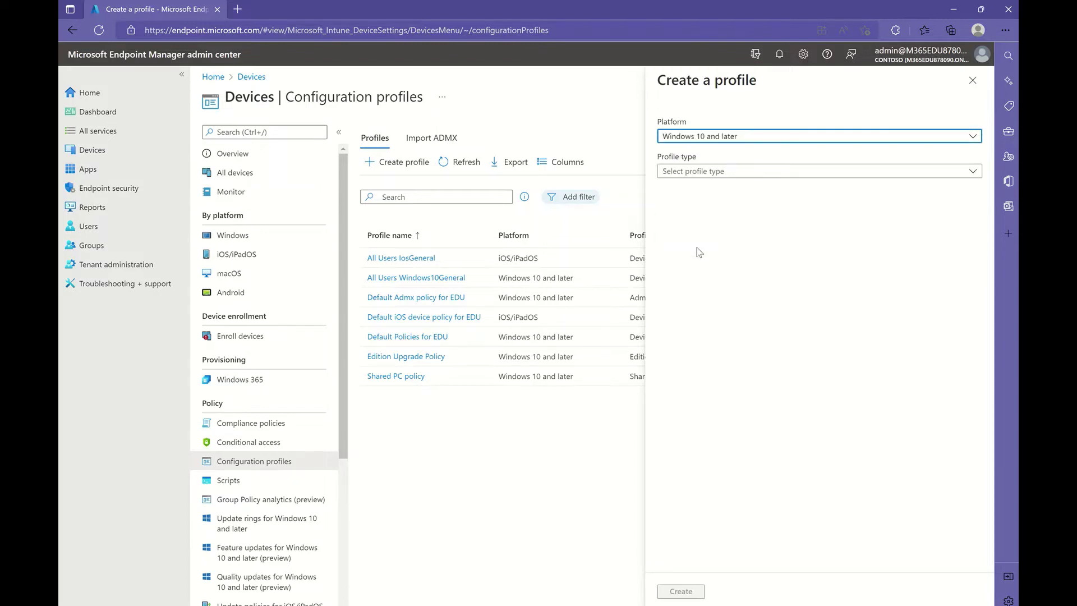
pyautogui.click(736, 175)
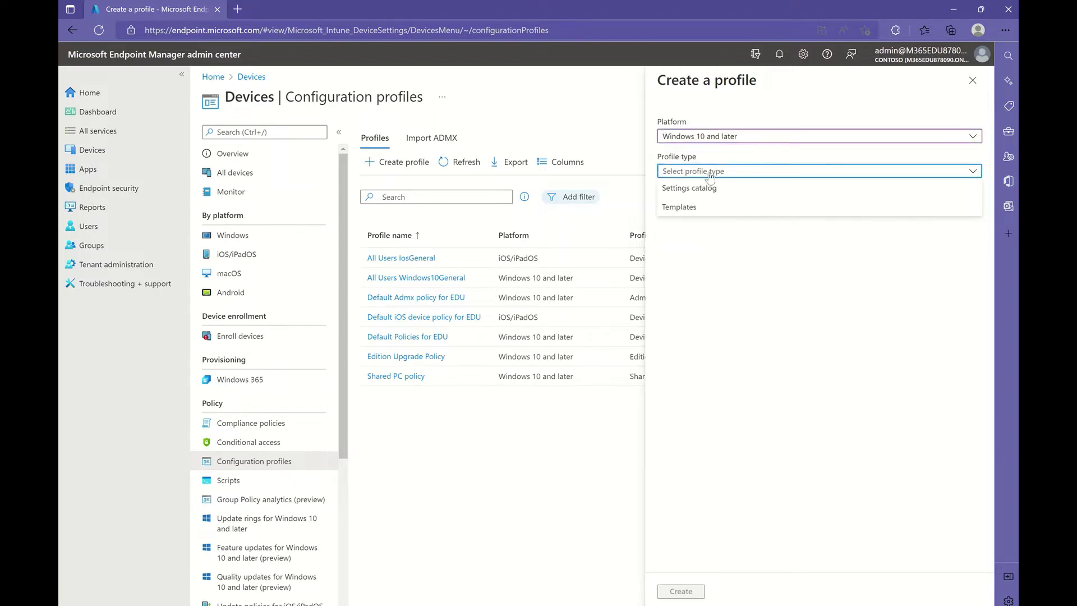
pyautogui.click(707, 189)
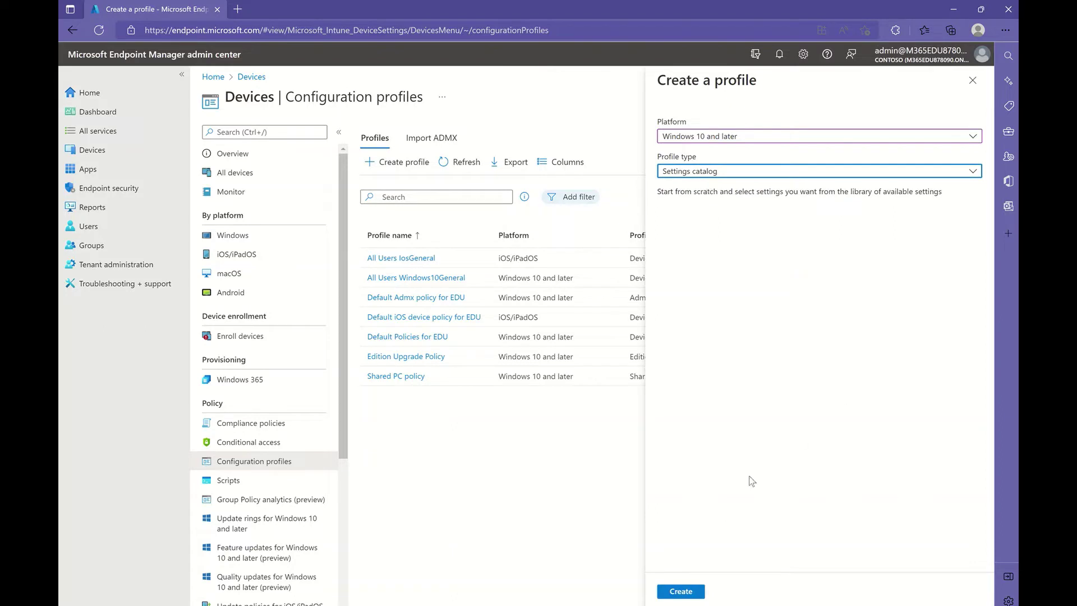
pyautogui.click(691, 591)
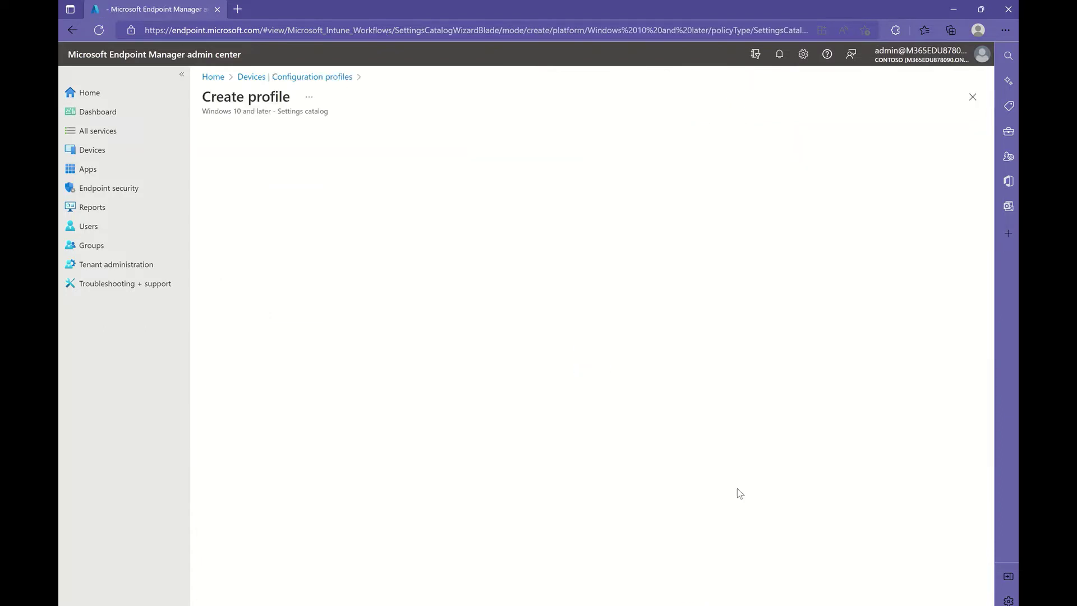
# Name the profile 'Control extensions in Edge and Chrome browser' and continue to configuration settings
pyautogui.click(441, 167)
pyautogui.write('Control extensions ')
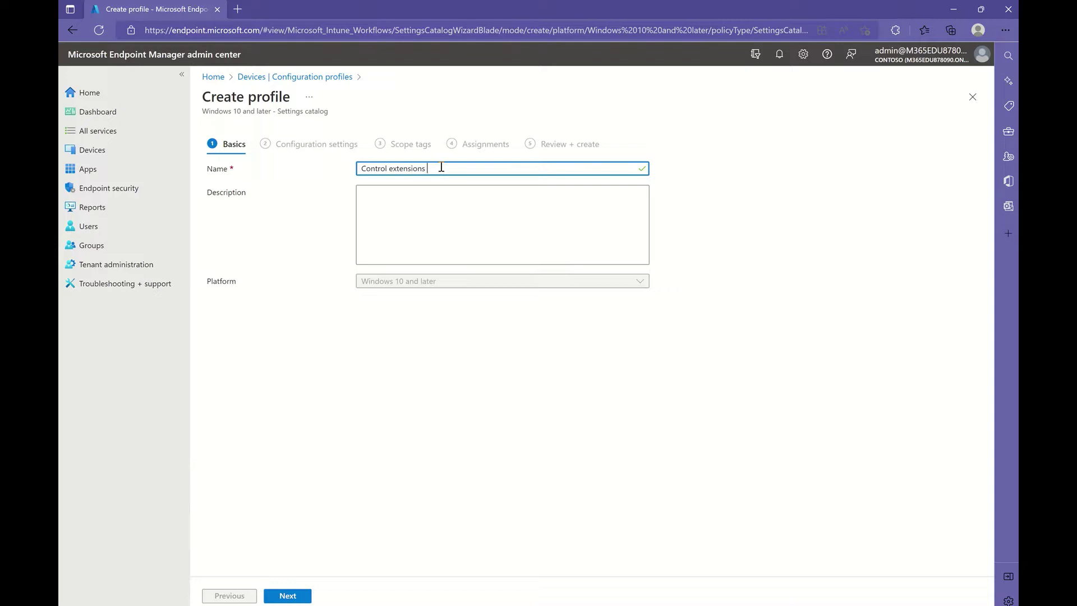
pyautogui.write('in Edge and Chrome be')
pyautogui.press('BackSpace')
pyautogui.write('rowser')
pyautogui.click(309, 594)
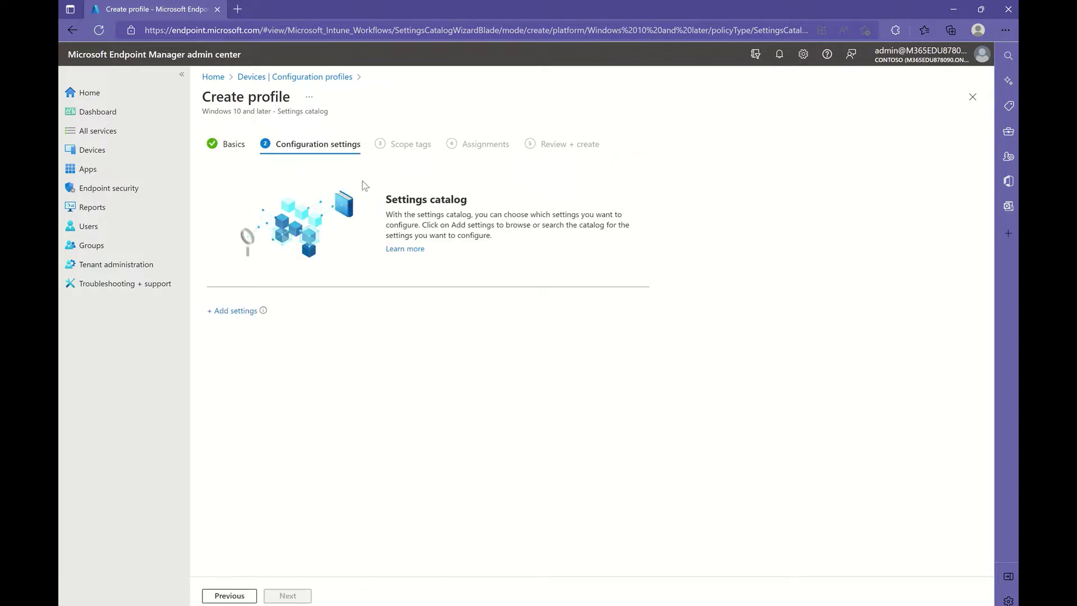
# Search the settings catalog for 'extensions' and add Edge's 'Control which extensions cannot be installed'
pyautogui.click(241, 314)
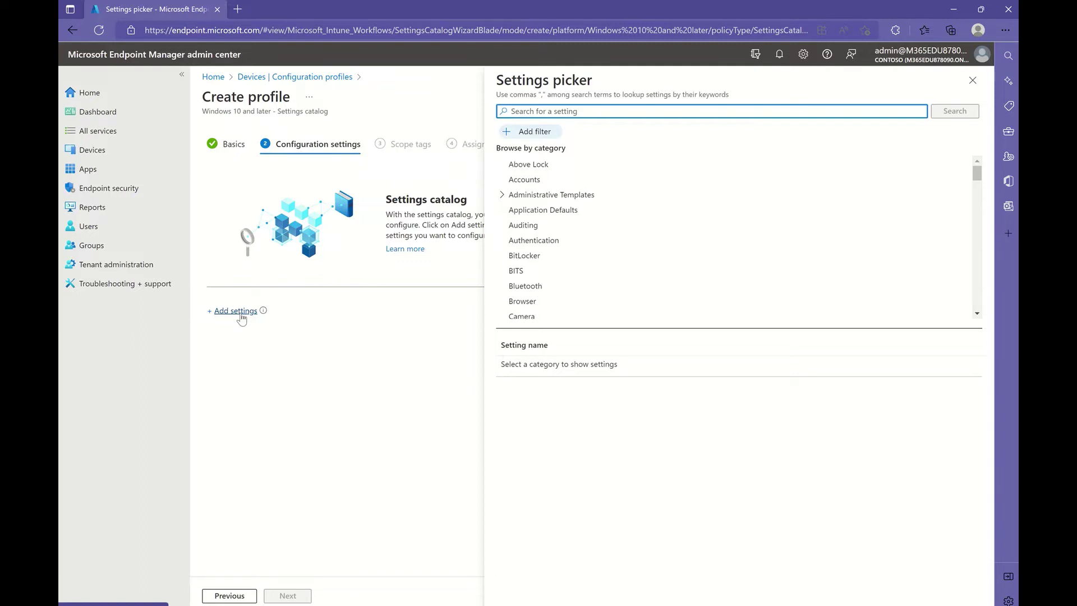
pyautogui.write('extensions')
pyautogui.press('Return')
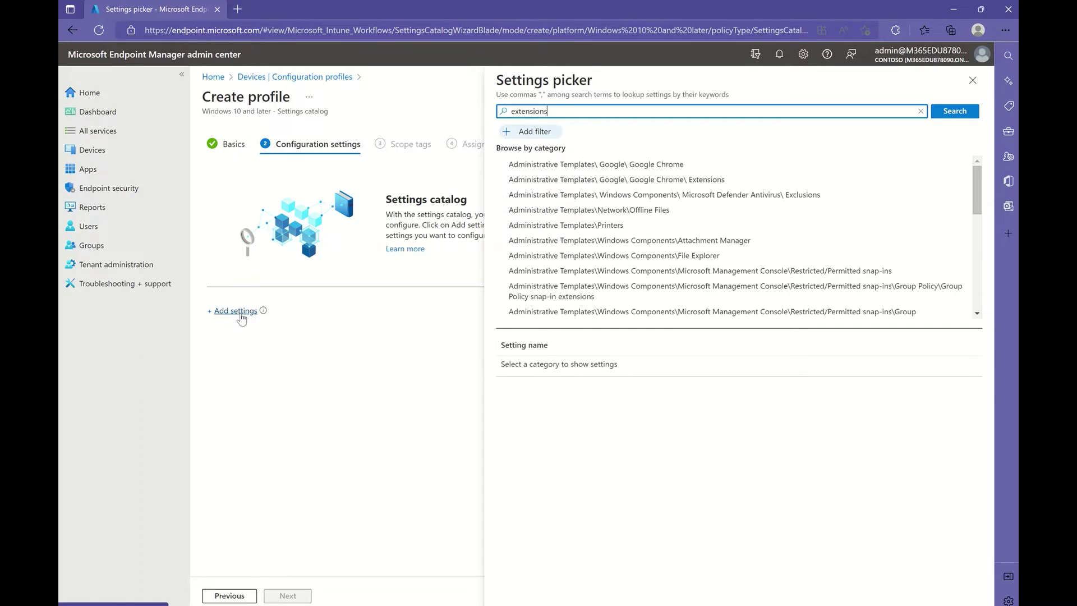
pyautogui.scroll(-2, 737, 199)
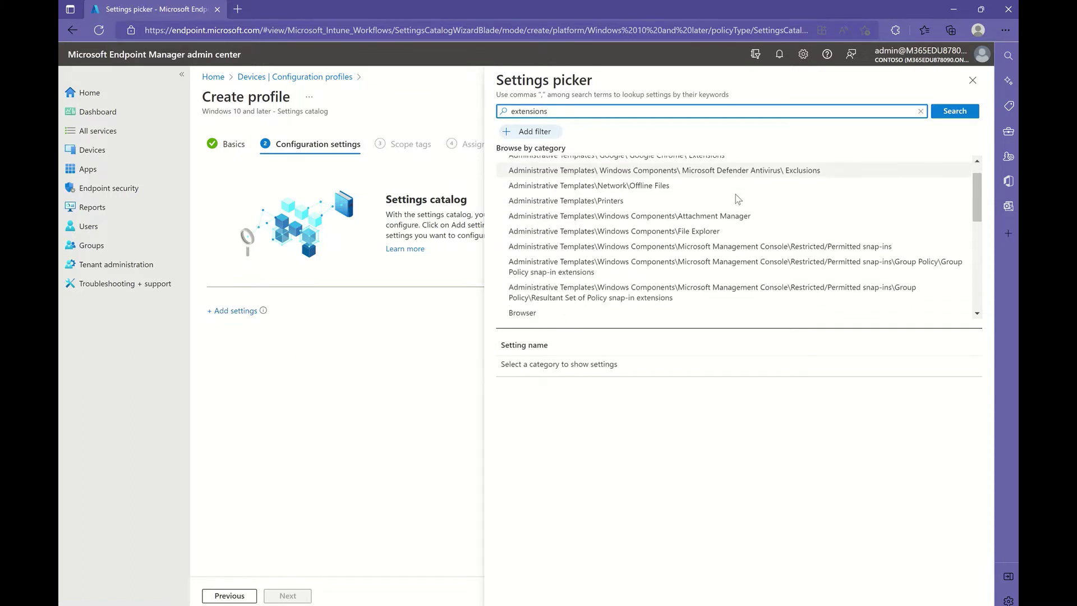
pyautogui.scroll(-4, 738, 199)
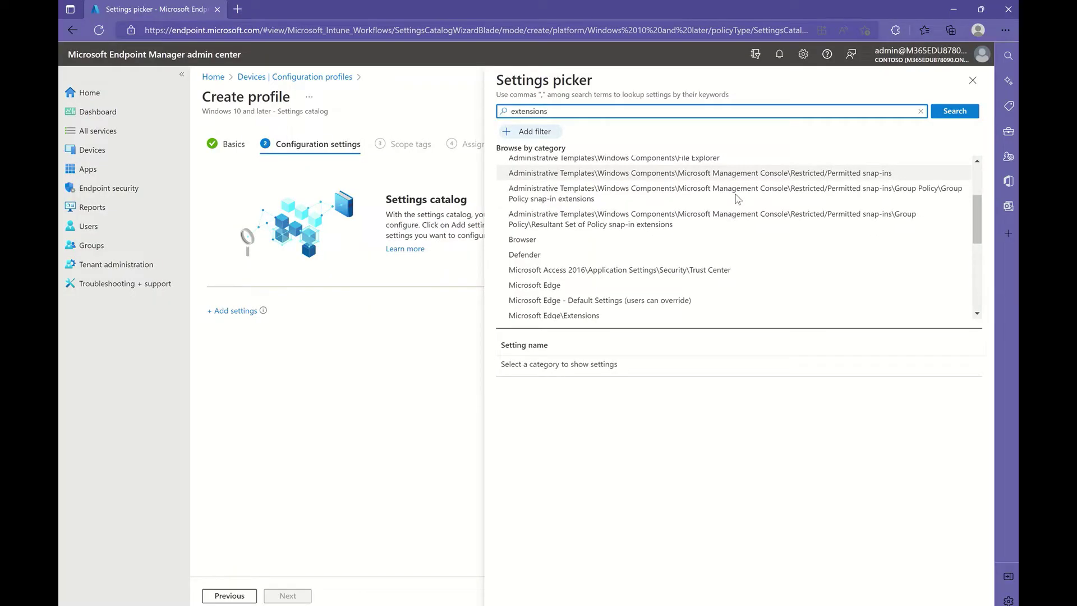
pyautogui.scroll(-1, 737, 199)
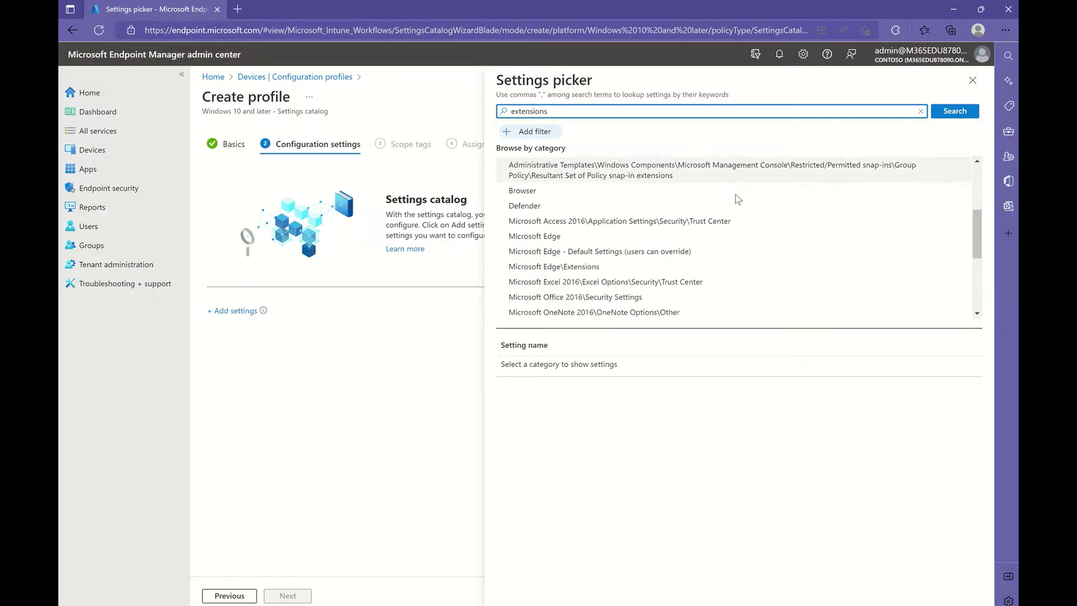
pyautogui.click(564, 269)
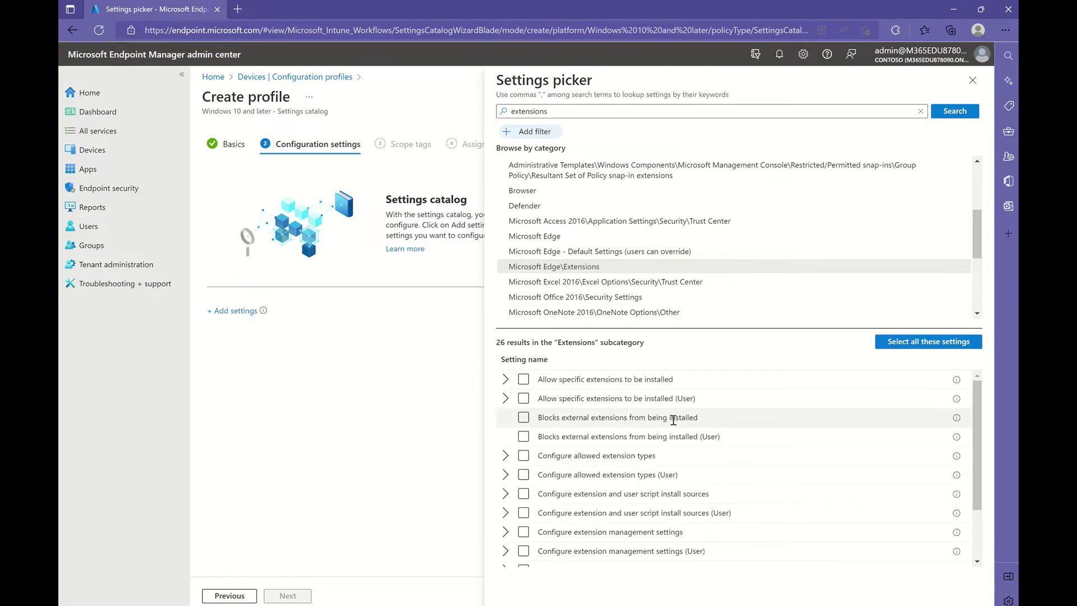
pyautogui.scroll(-3, 673, 420)
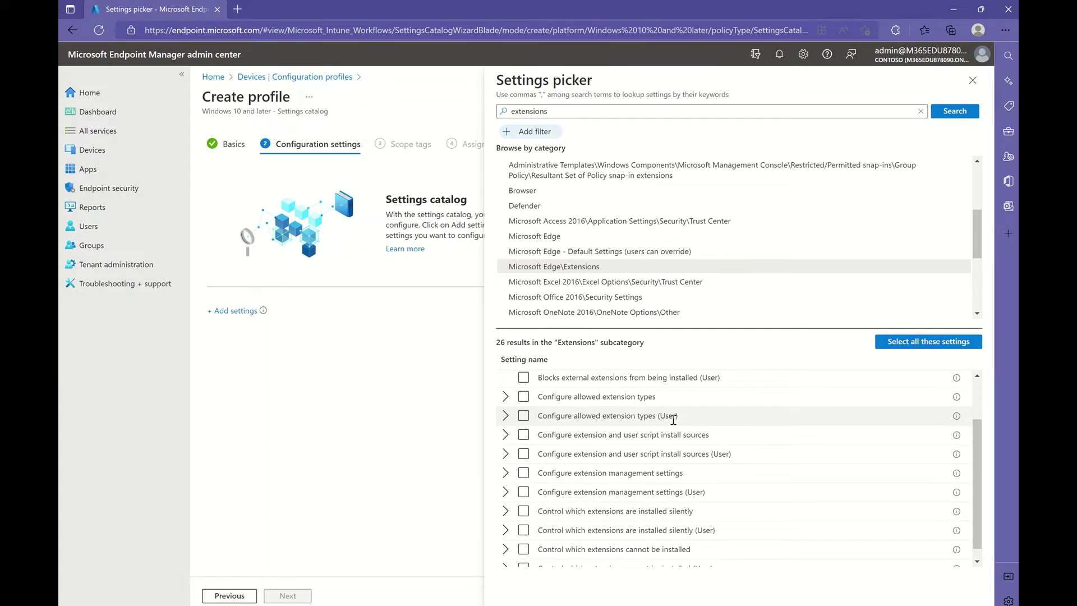
pyautogui.scroll(-1, 673, 419)
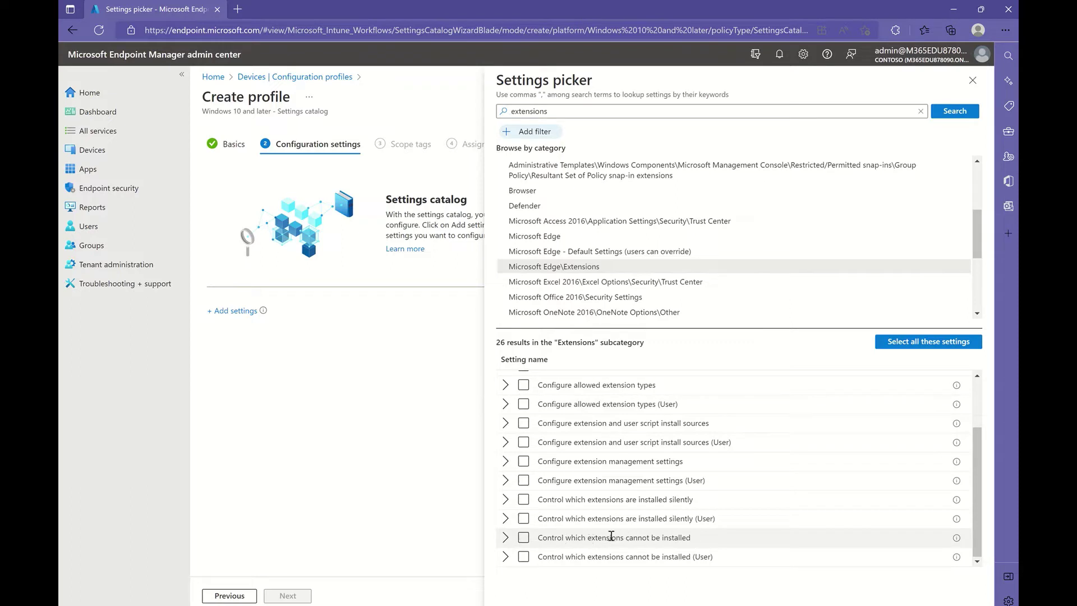
pyautogui.click(524, 537)
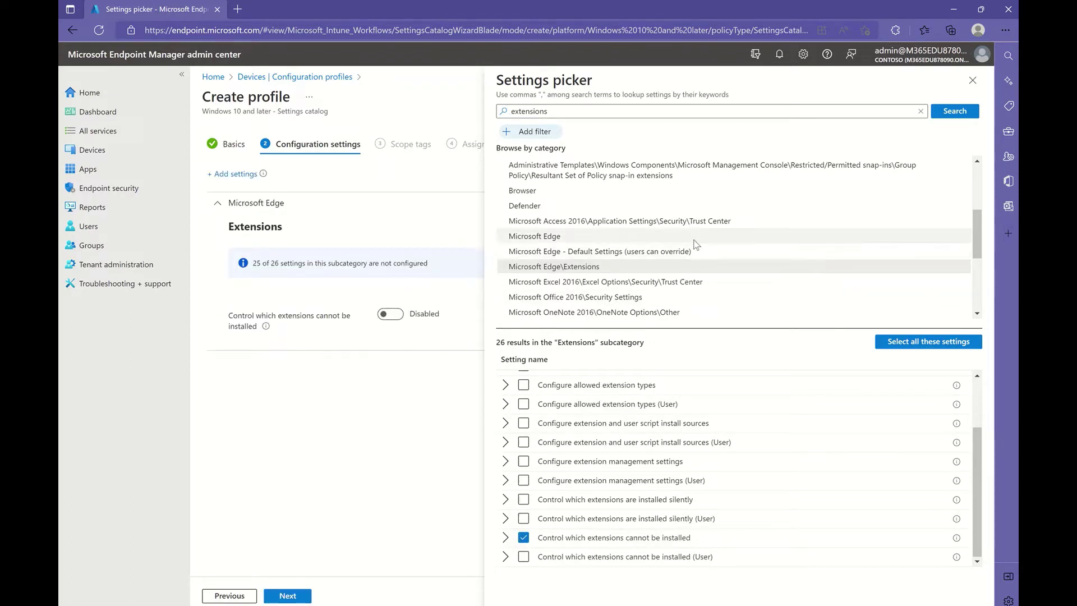
# Add Google Chrome's 'Configure extension installation blocklist' setting and close the settings picker
pyautogui.scroll(-5, 695, 247)
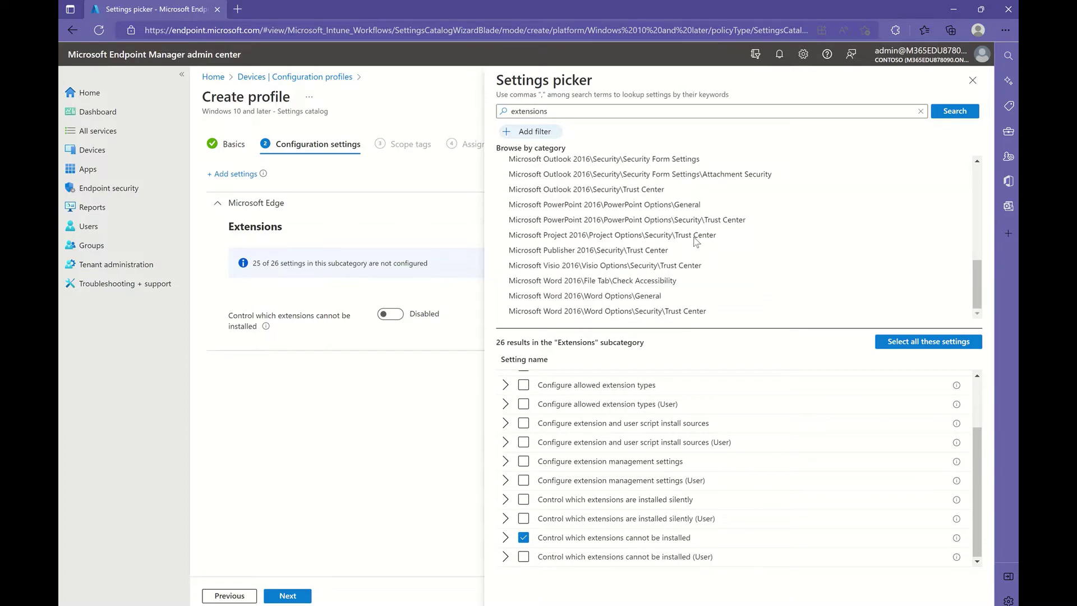
pyautogui.scroll(3, 695, 240)
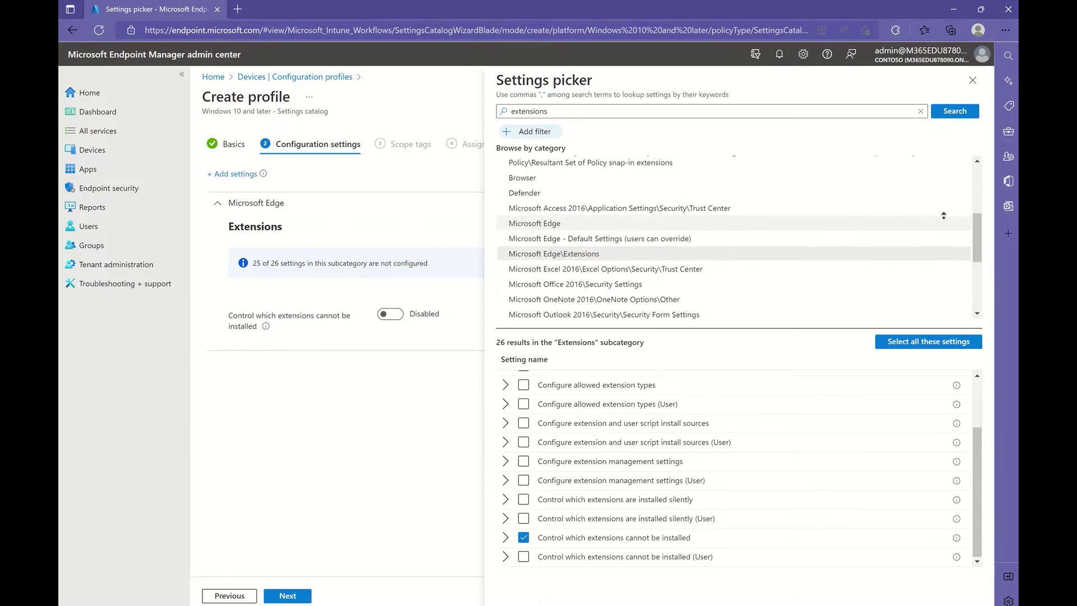
pyautogui.scroll(5, 943, 215)
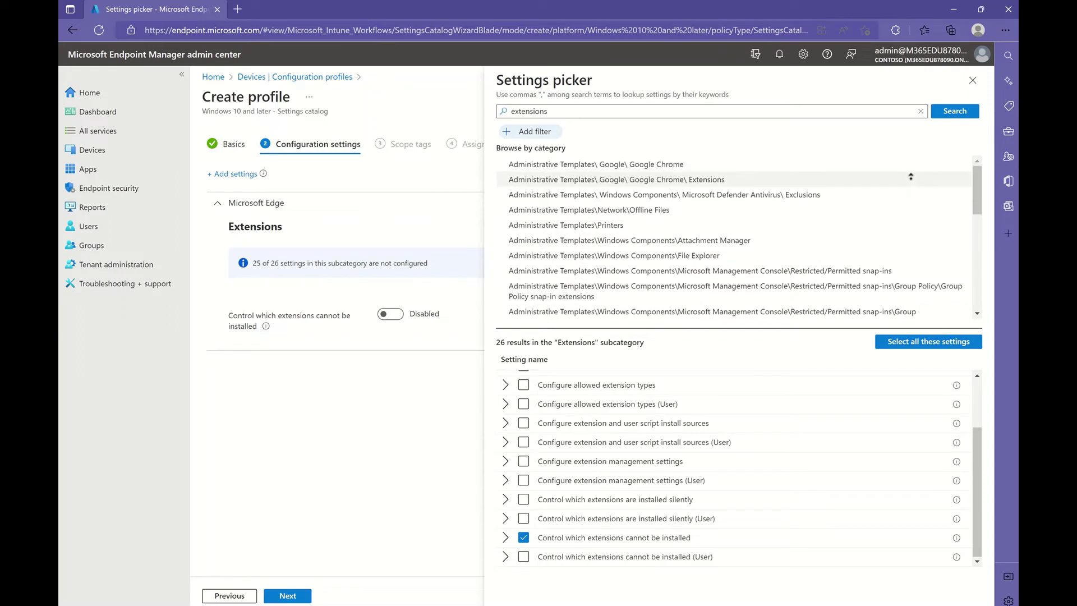
pyautogui.click(634, 183)
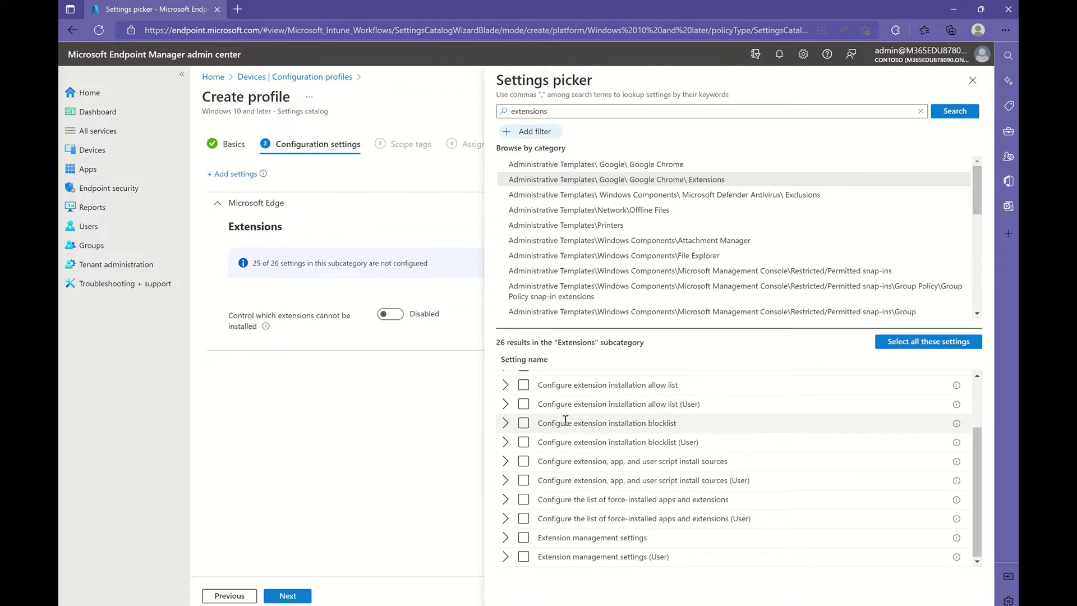
pyautogui.click(523, 424)
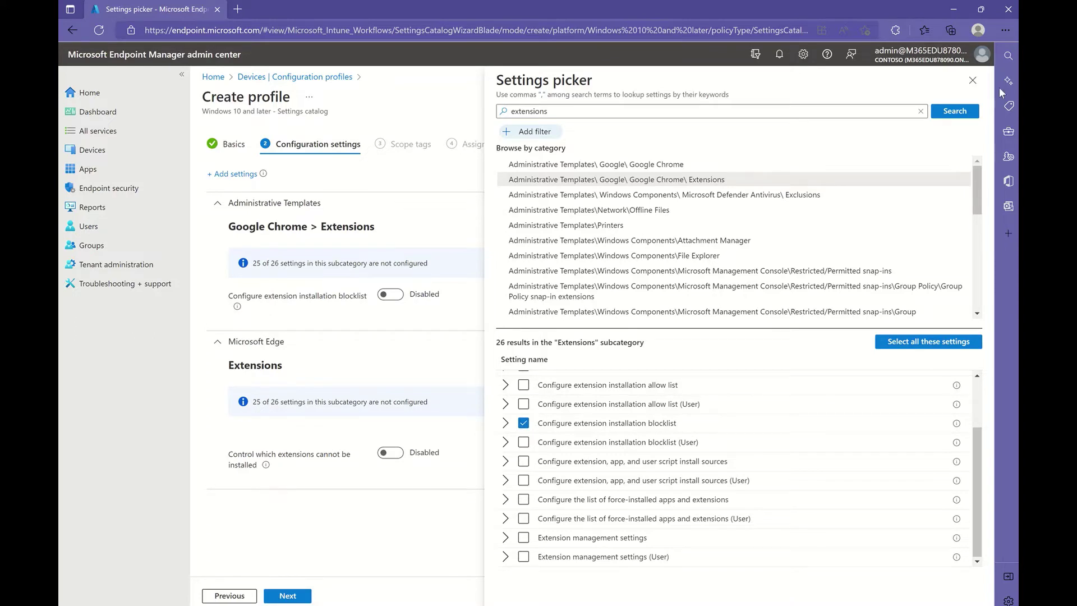
pyautogui.click(972, 81)
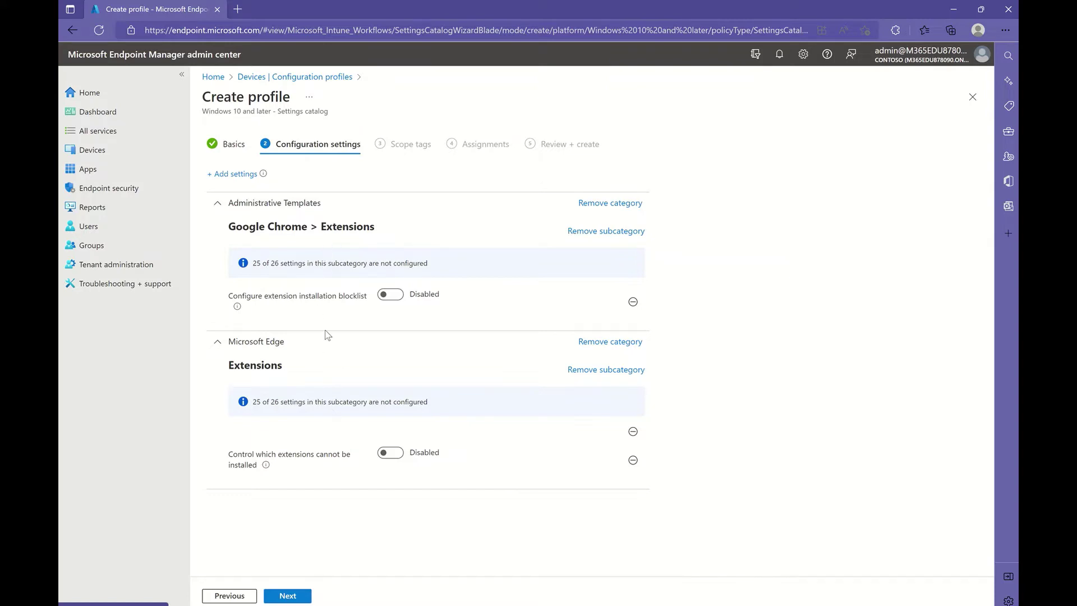
# Enable the Chrome blocklist and Edge blocking settings, each blocking all extension IDs with '*'
pyautogui.click(390, 295)
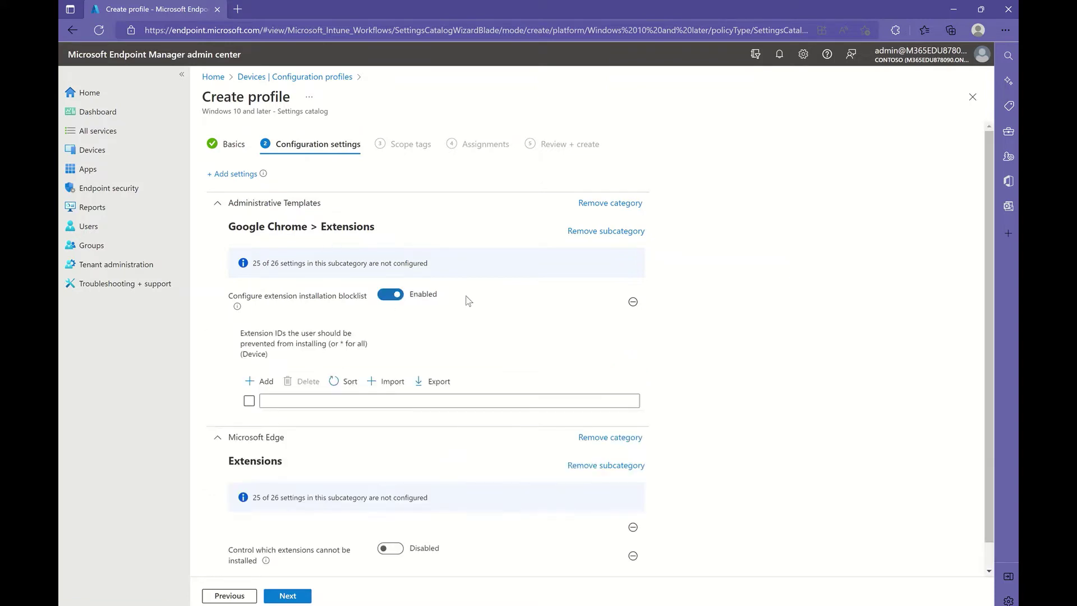
pyautogui.click(389, 547)
pyautogui.scroll(-2, 701, 345)
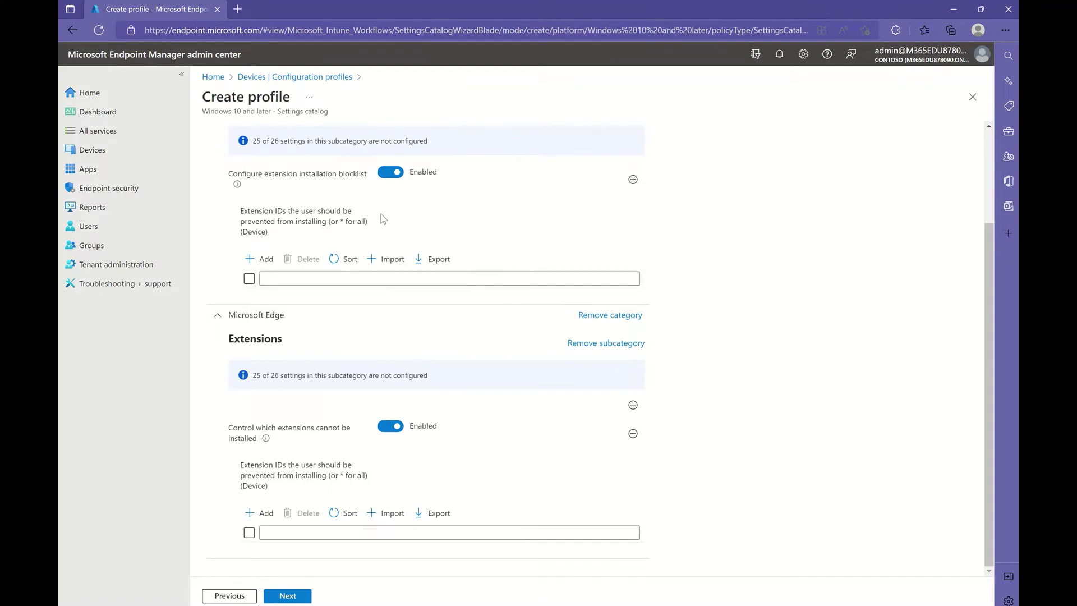
pyautogui.click(277, 275)
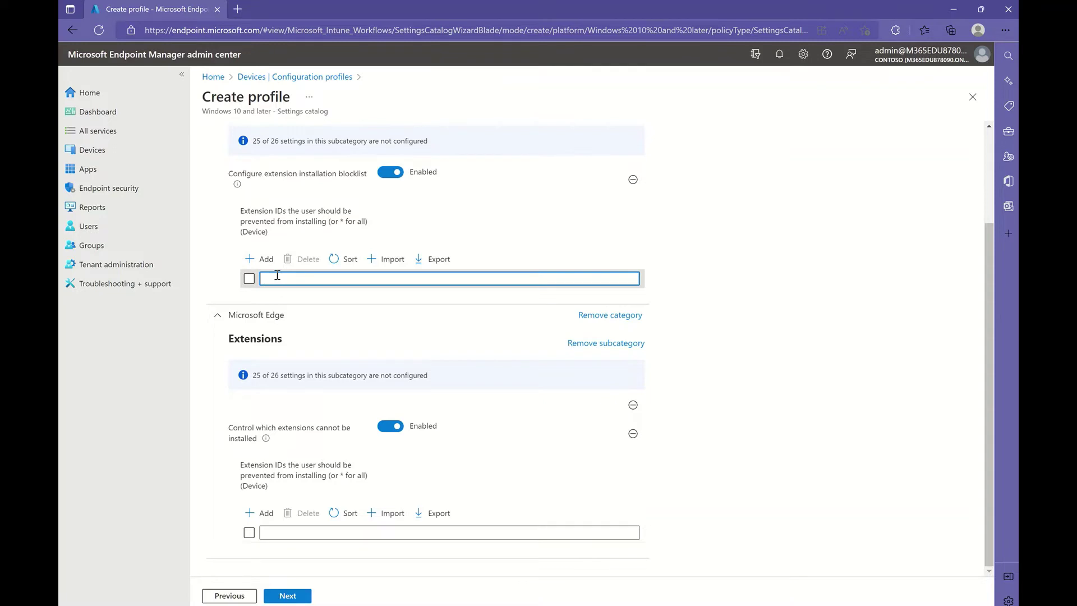
pyautogui.click(316, 530)
pyautogui.write('*')
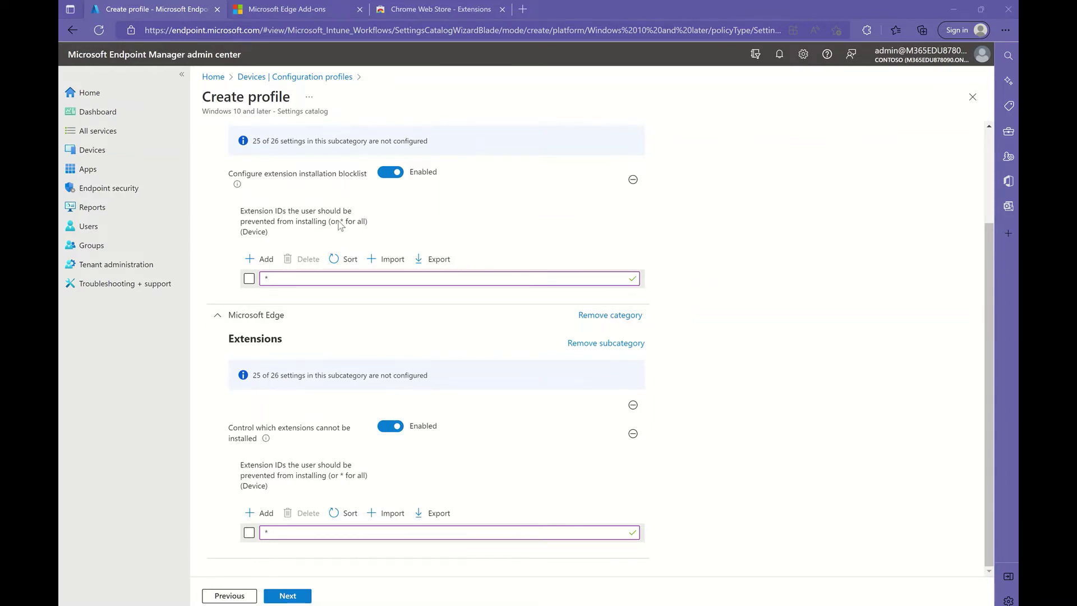
pyautogui.scroll(3, 340, 225)
pyautogui.click(235, 174)
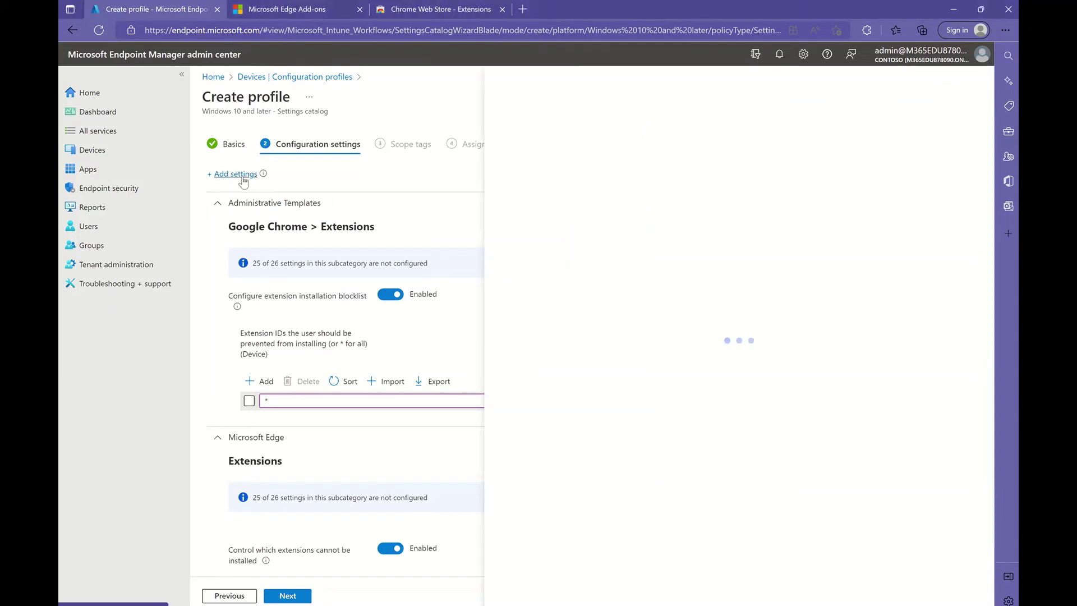
# Search 'extensions' and add Chrome's force-installed apps and extensions setting
pyautogui.write('extensions')
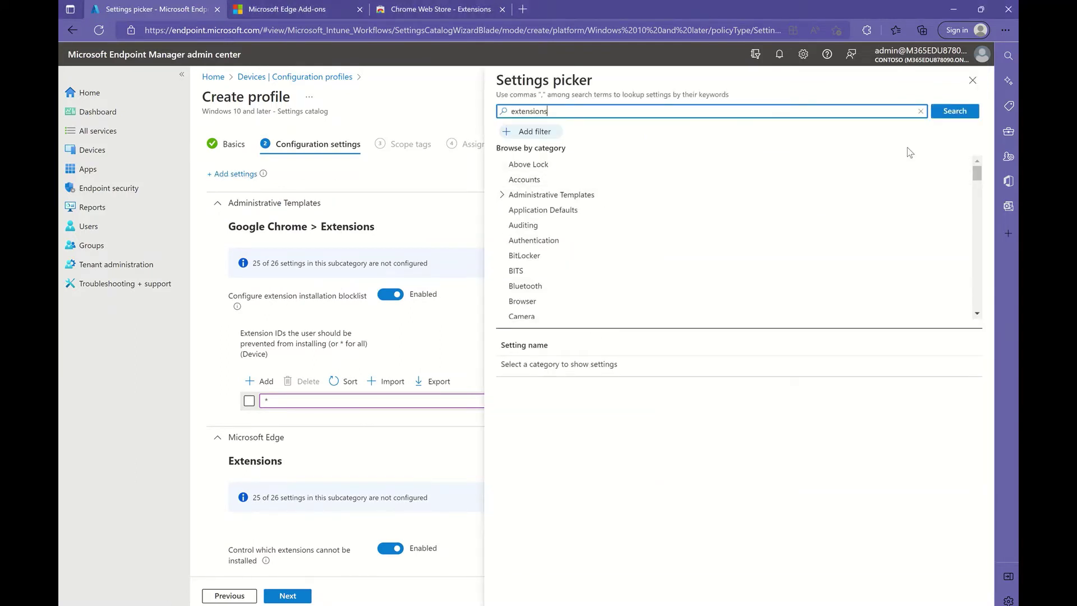
pyautogui.press('Return')
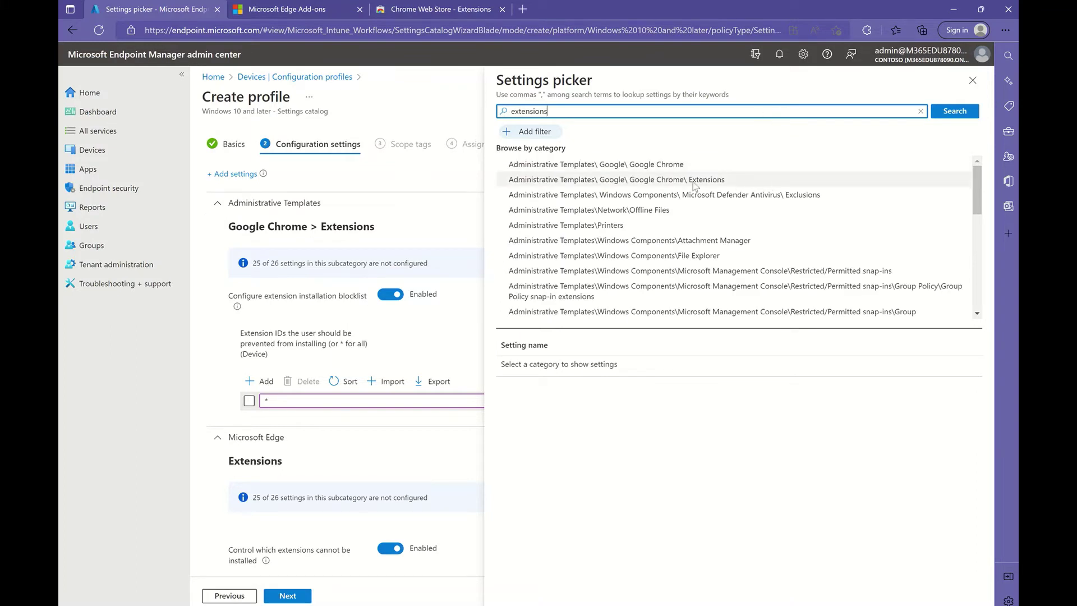
pyautogui.click(622, 179)
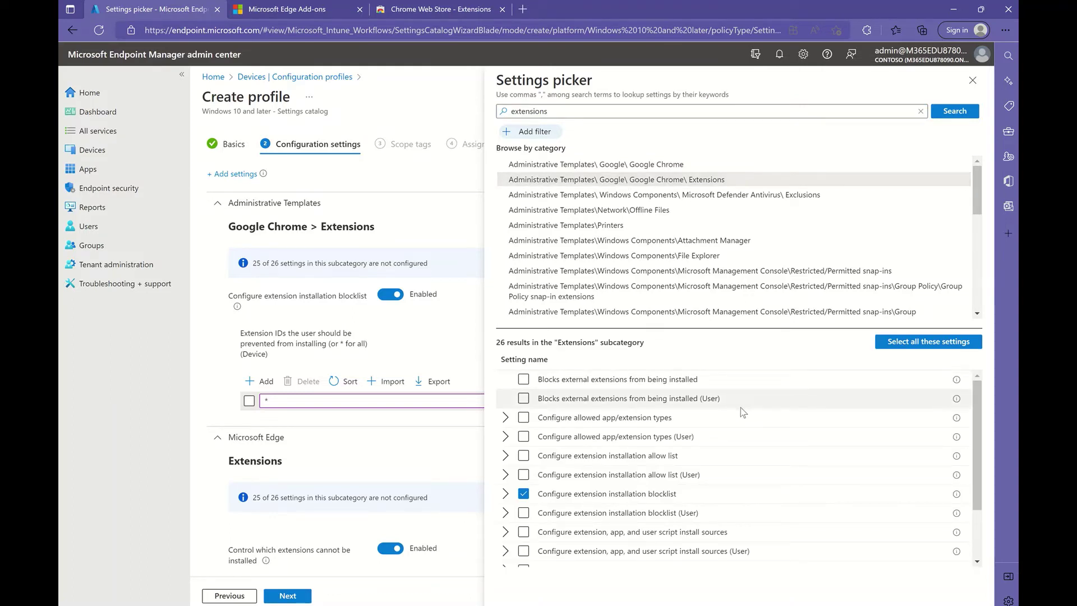
pyautogui.scroll(-1, 740, 407)
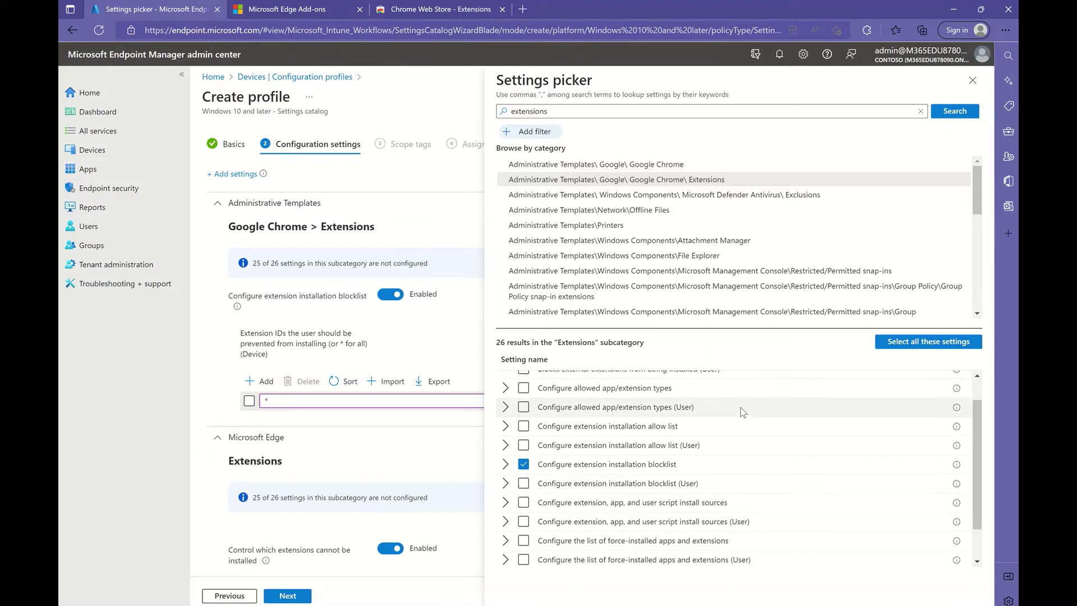
pyautogui.scroll(-1, 740, 407)
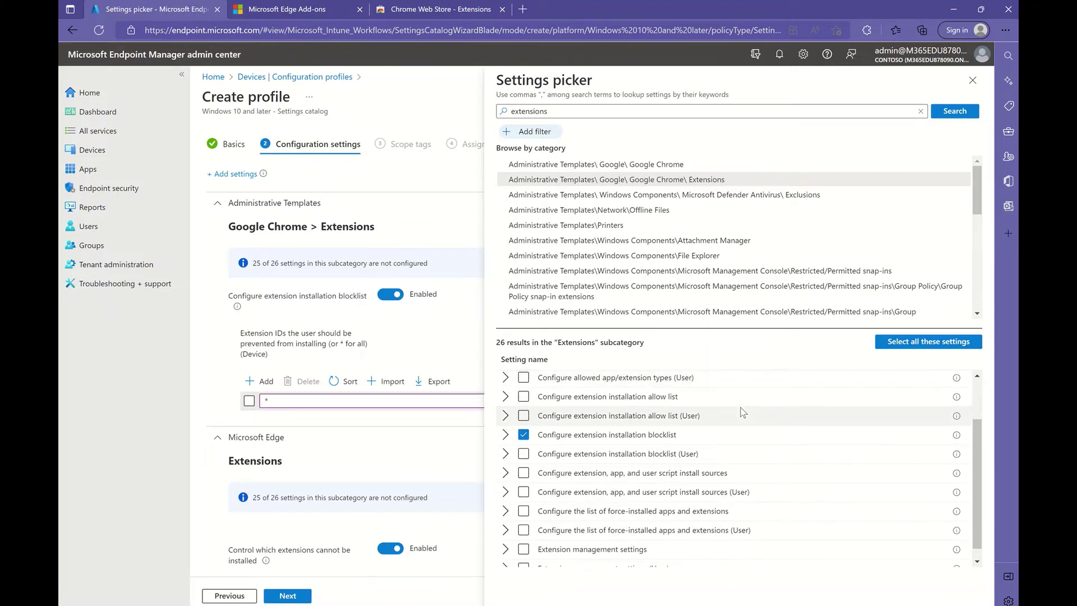
pyautogui.scroll(-1, 741, 413)
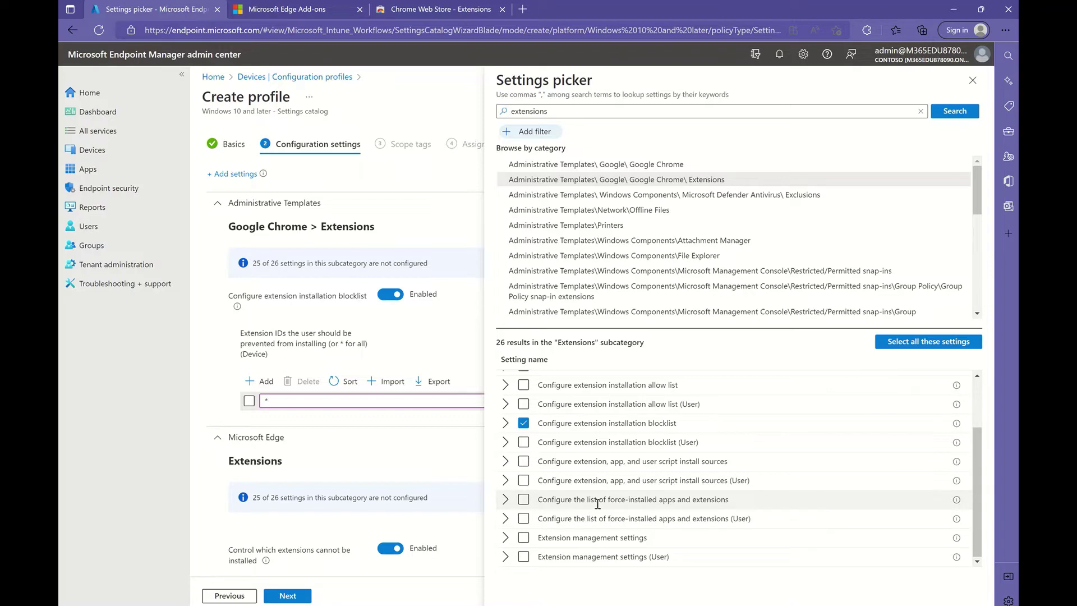
pyautogui.click(523, 501)
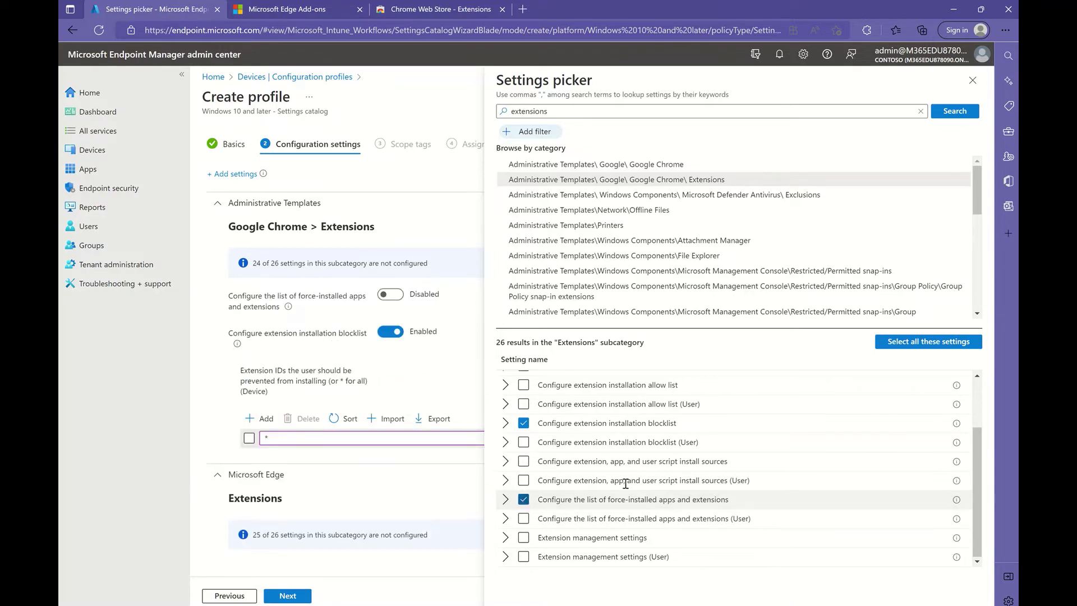
# Add Edge's silently installed extensions setting and enable Chrome's force-installed list
pyautogui.scroll(-2, 710, 246)
pyautogui.scroll(-4, 709, 247)
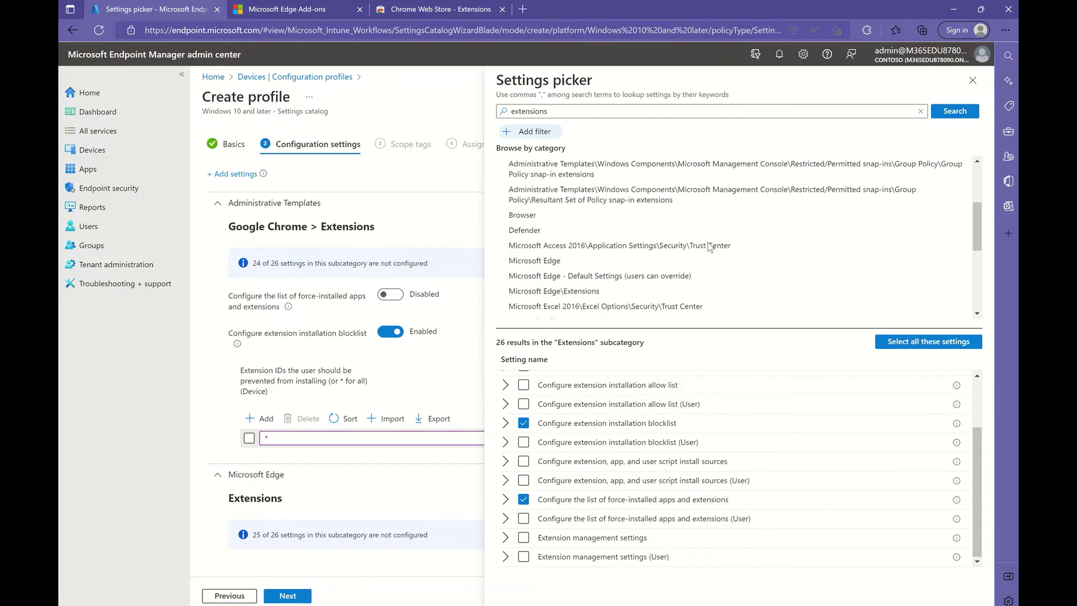
pyautogui.click(587, 266)
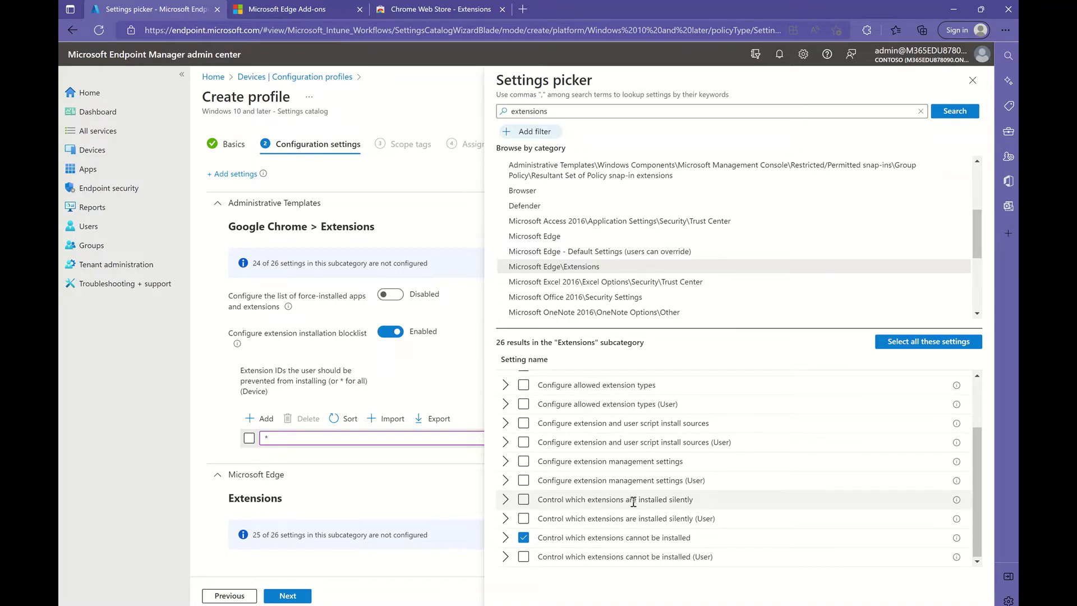
pyautogui.click(524, 500)
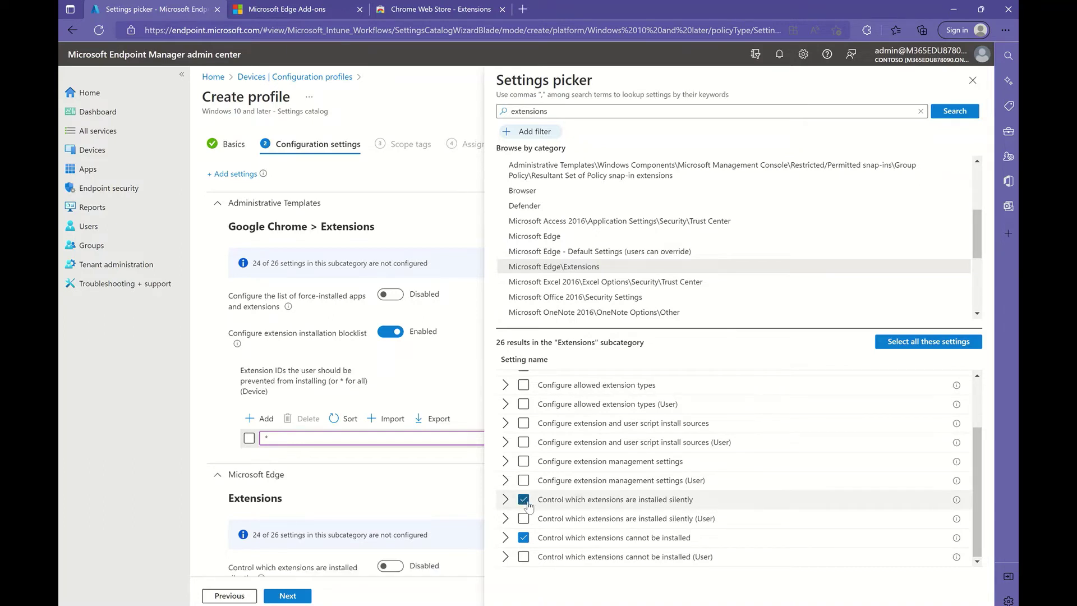
pyautogui.click(972, 80)
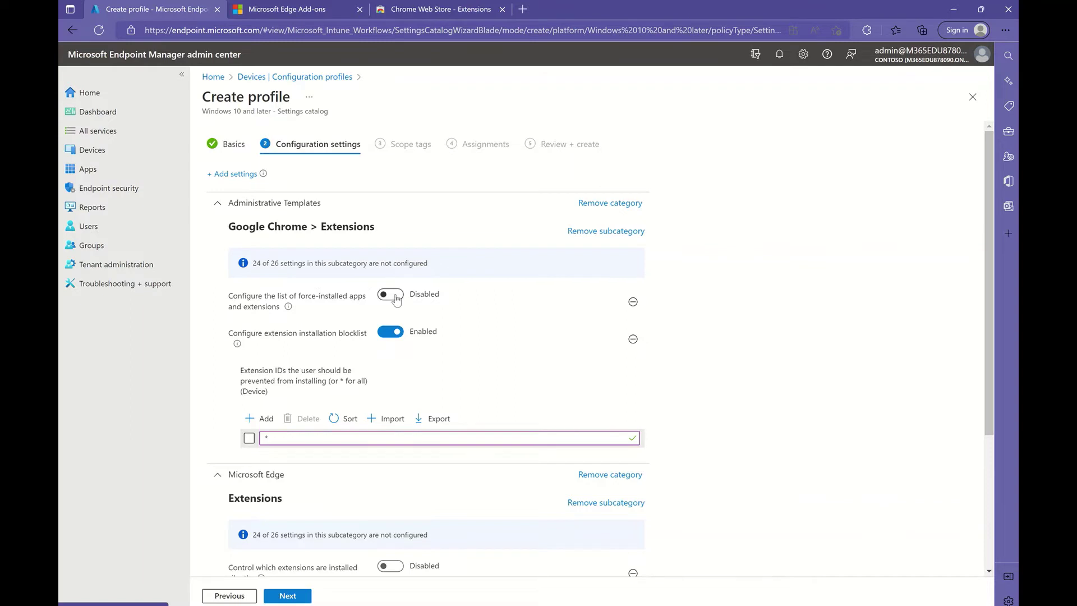
pyautogui.click(391, 295)
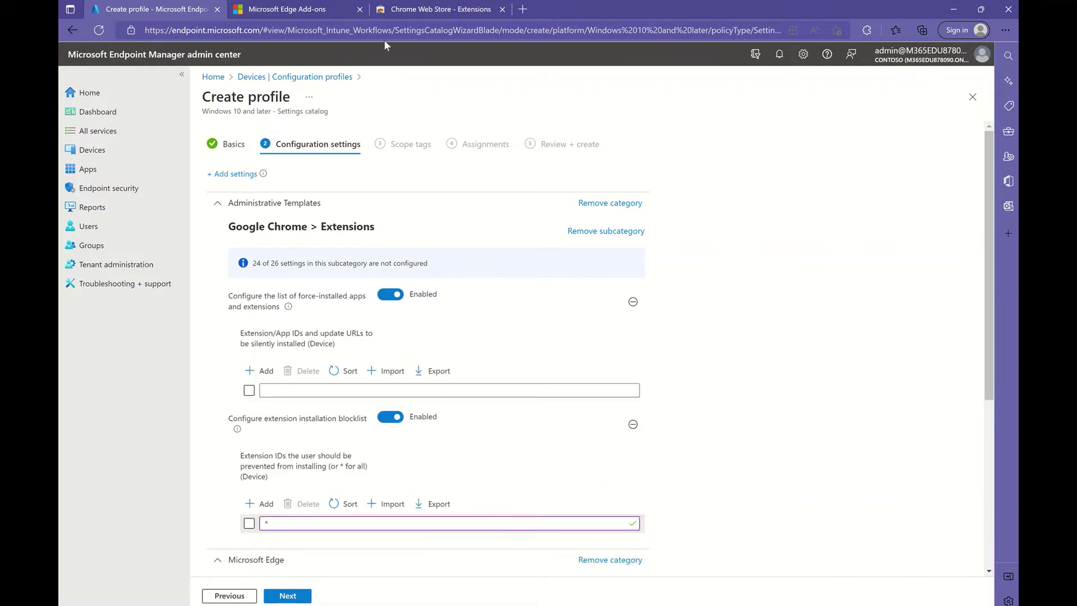
pyautogui.click(409, 12)
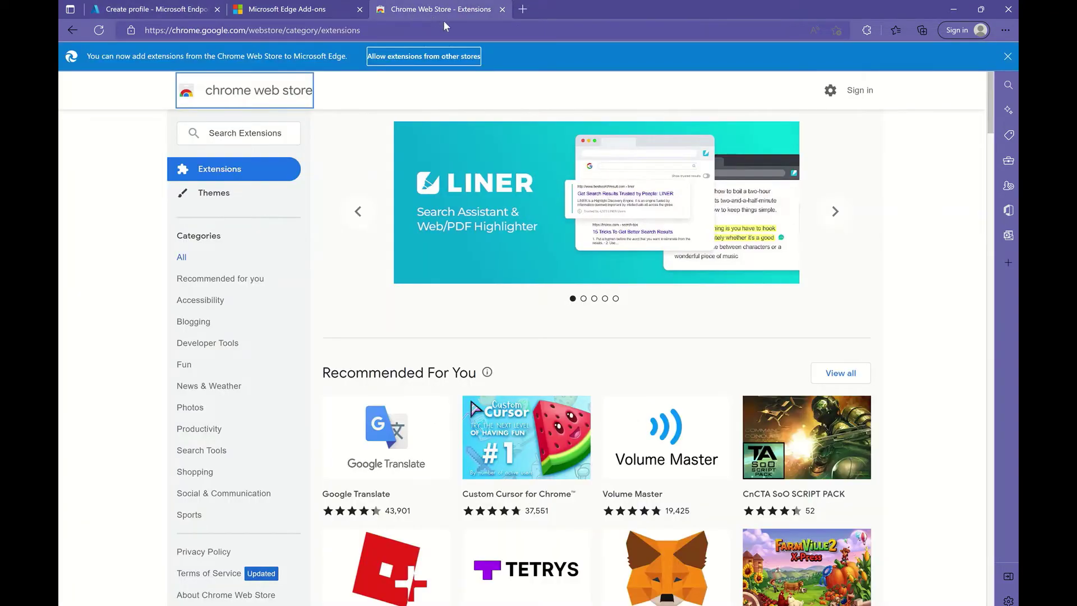
# Find the Office extension in the Chrome Web Store and copy its ID from the address bar
pyautogui.click(251, 130)
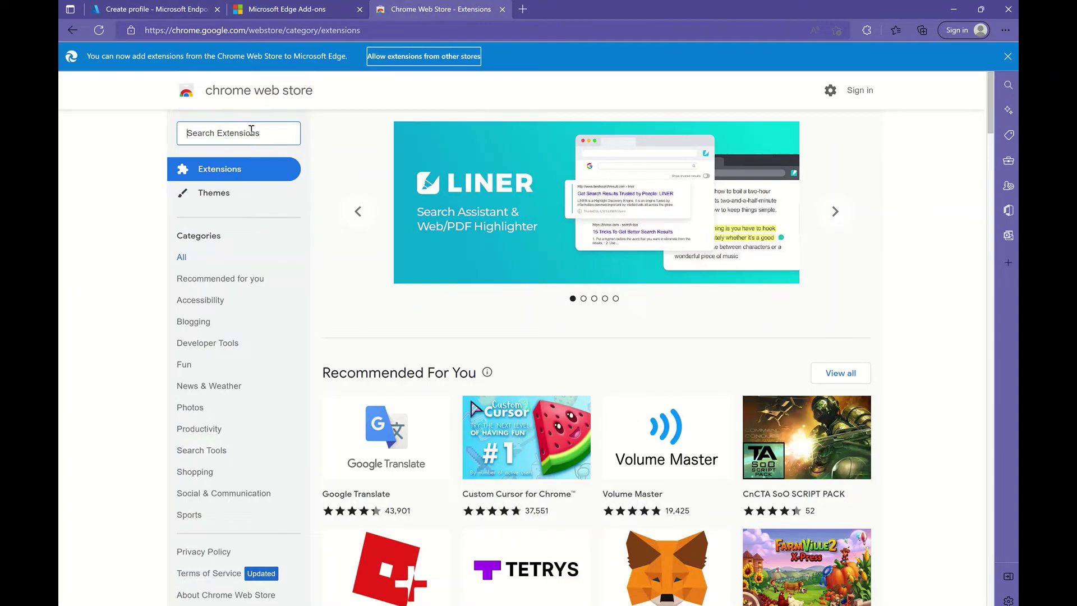
pyautogui.write('office')
pyautogui.press('Return')
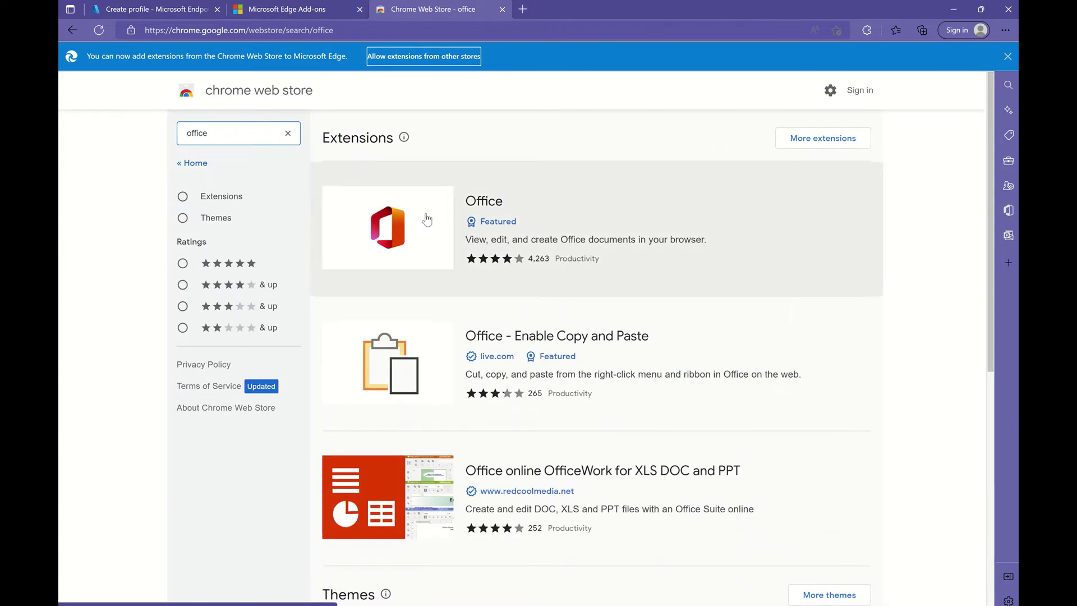
pyautogui.click(407, 232)
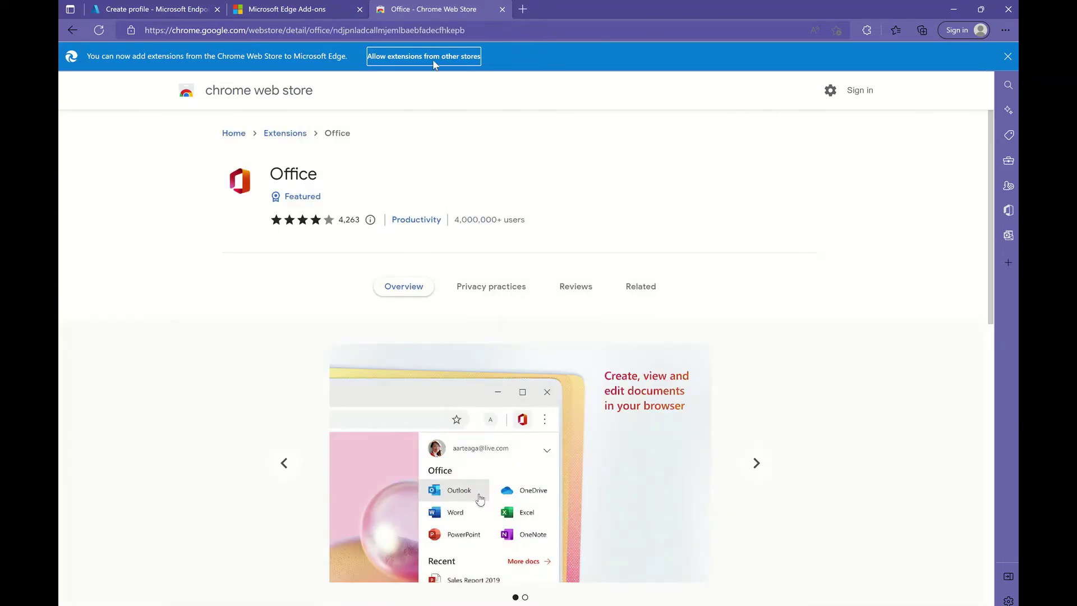
pyautogui.moveTo(333, 31); pyautogui.dragTo(465, 34)
pyautogui.hotkey('ctrl', 'c')
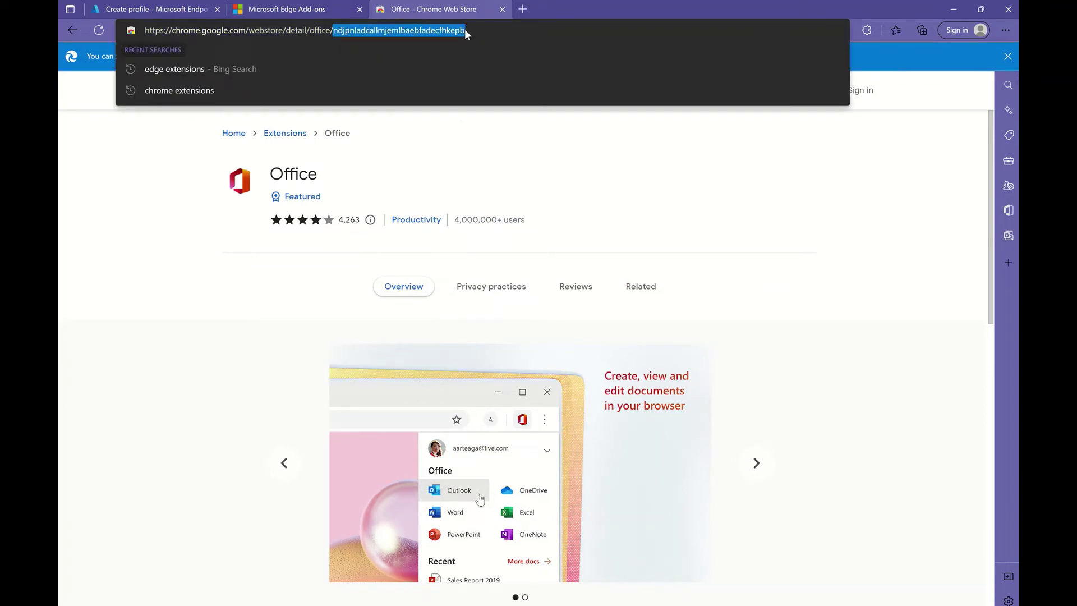
pyautogui.click(184, 10)
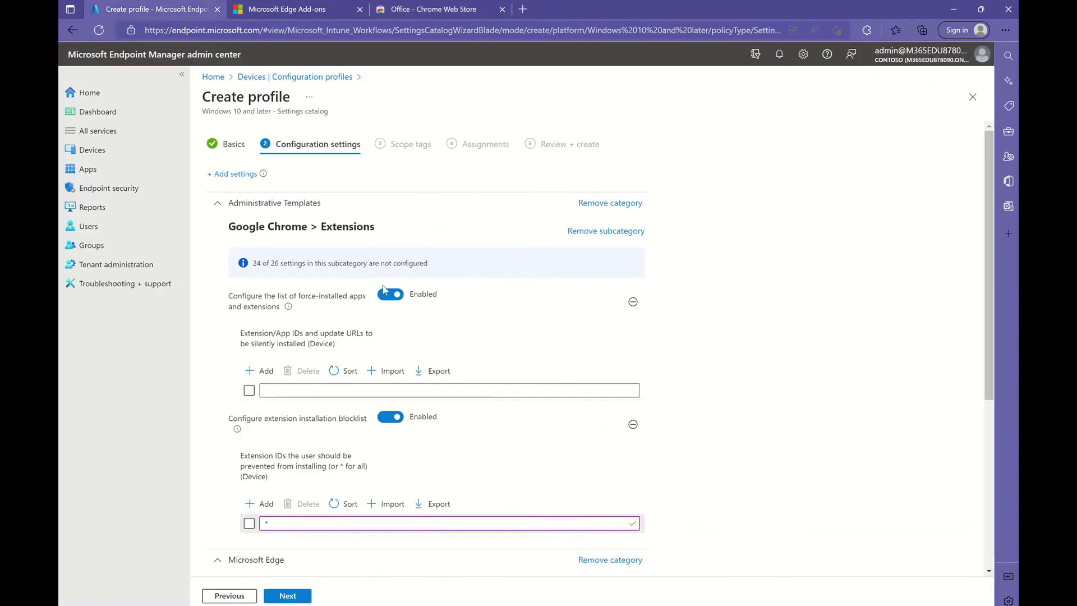
# Paste the Office extension ID into Chrome's force-install list and enable Edge's silent-install setting
pyautogui.click(286, 391)
pyautogui.hotkey('ctrl', 'v')
pyautogui.scroll(-3, 489, 360)
pyautogui.scroll(-3, 489, 360)
pyautogui.click(390, 369)
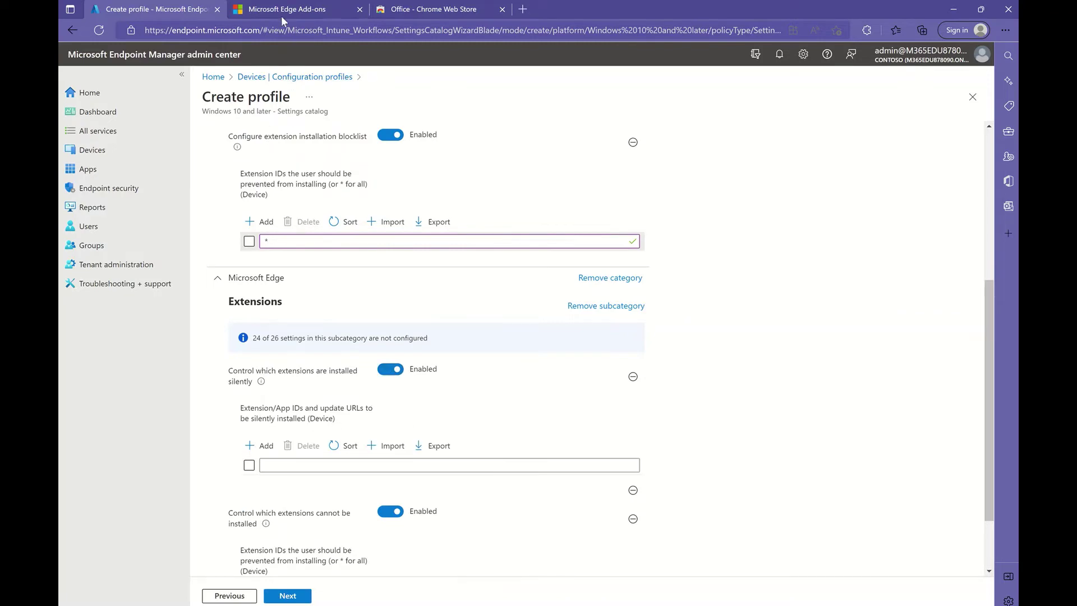
pyautogui.click(297, 10)
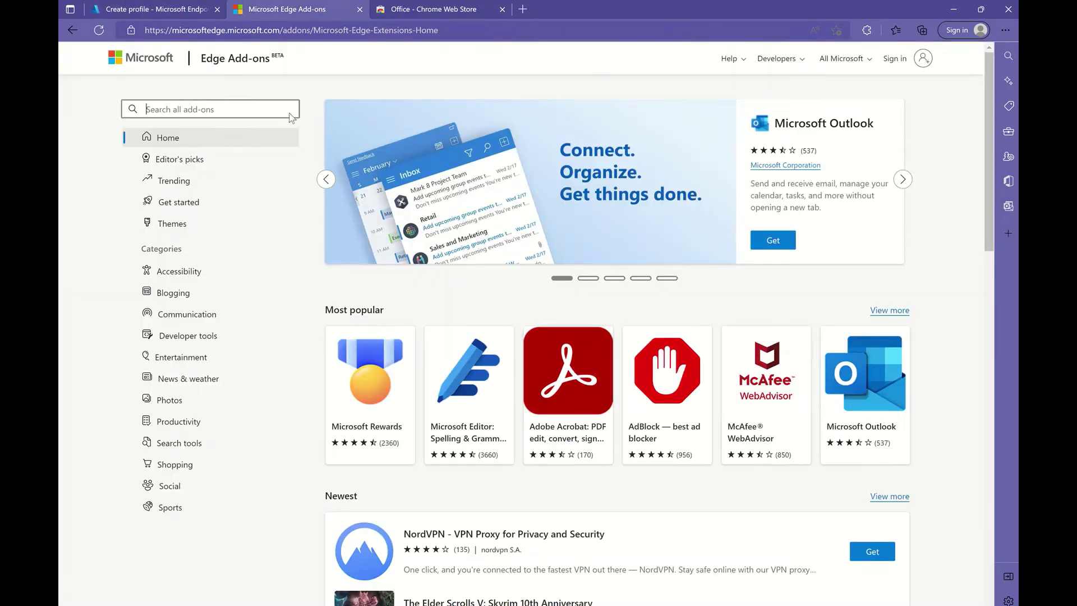
# Find the Office add-on in Microsoft Edge Add-ons and copy its ID from the address bar
pyautogui.click(260, 111)
pyautogui.write('office')
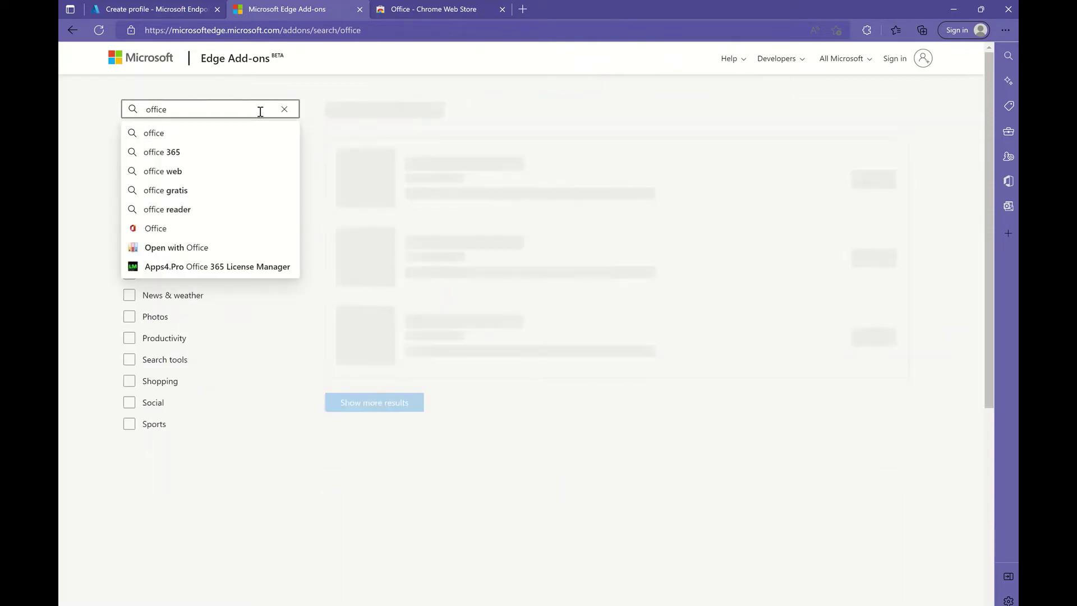
pyautogui.click(408, 159)
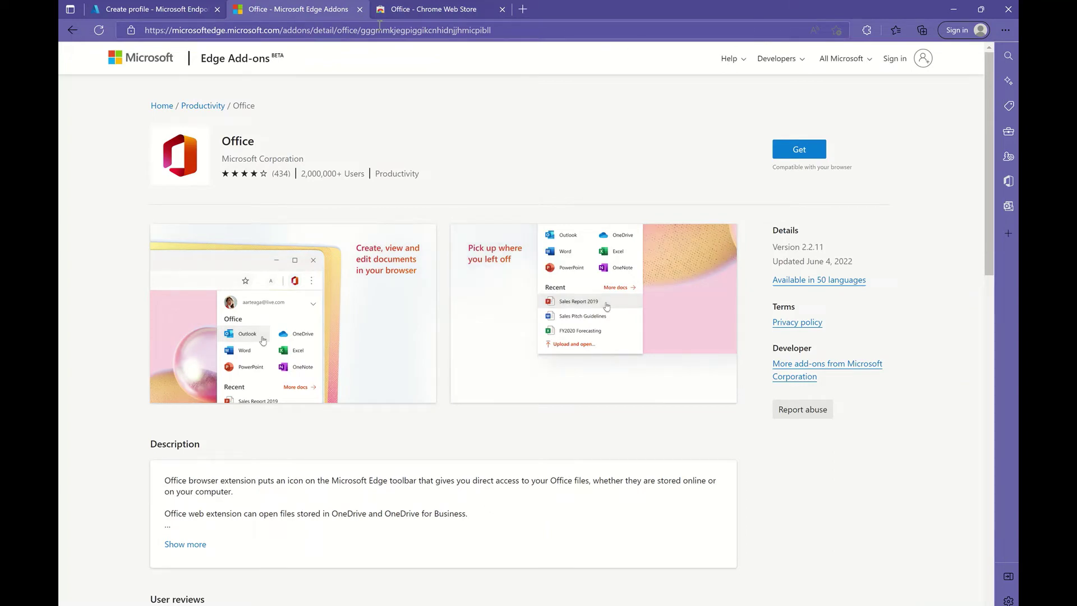
pyautogui.moveTo(360, 29); pyautogui.dragTo(514, 33)
pyautogui.hotkey('ctrl', 'c')
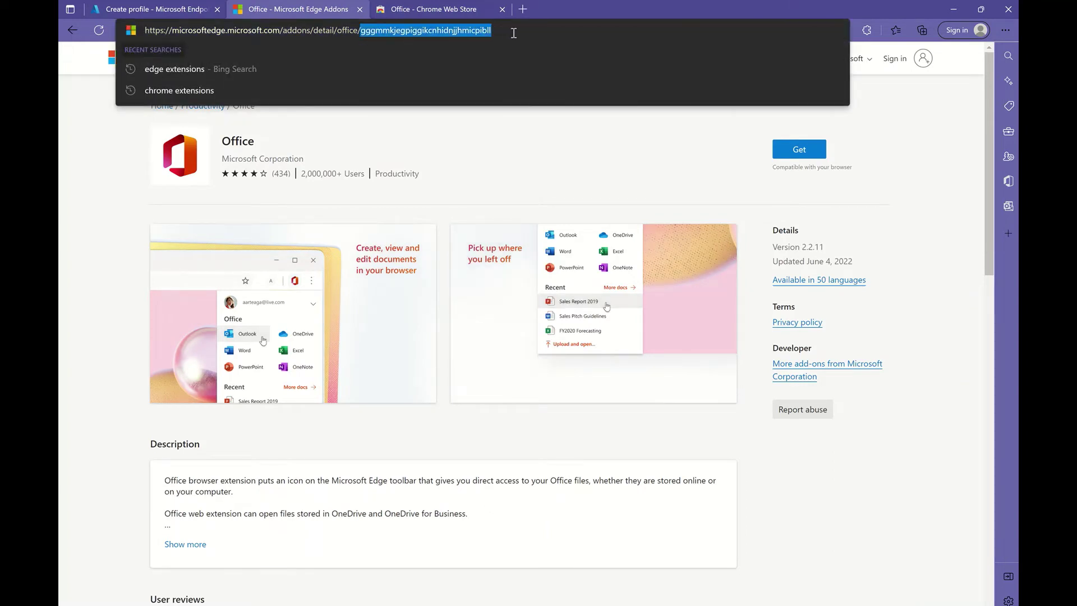
pyautogui.click(147, 14)
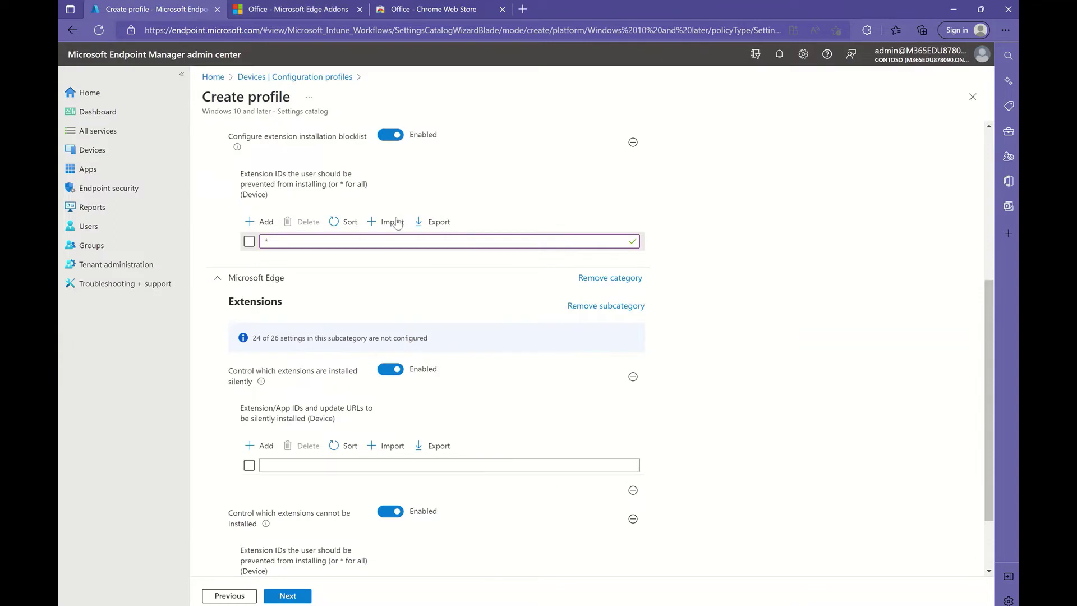
# Paste the Office add-on ID into Edge's silently installed extensions list and save the profile
pyautogui.click(295, 465)
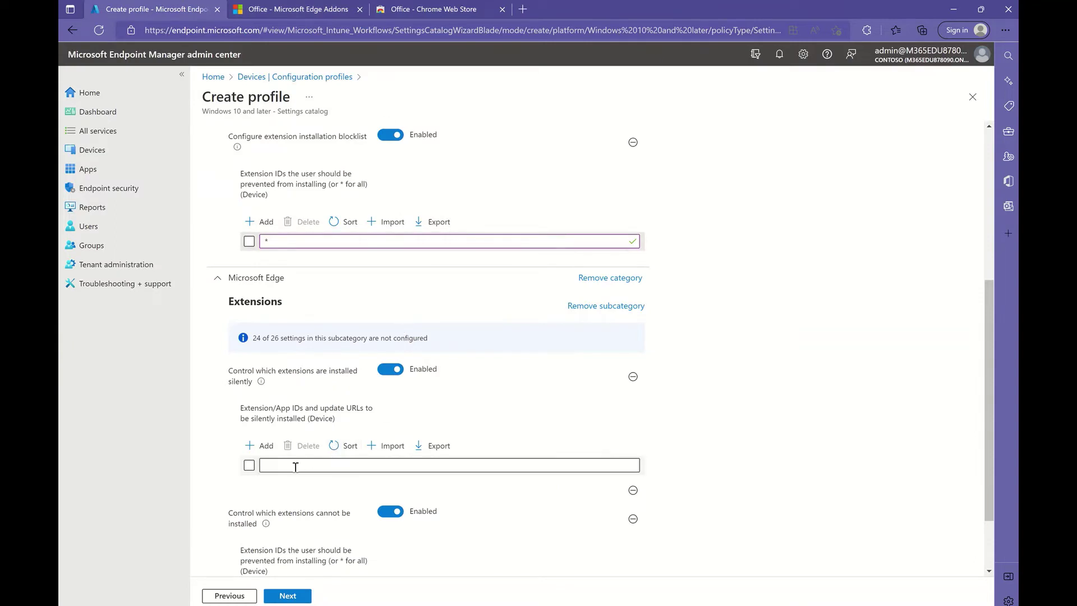
pyautogui.hotkey('ctrl', 'v')
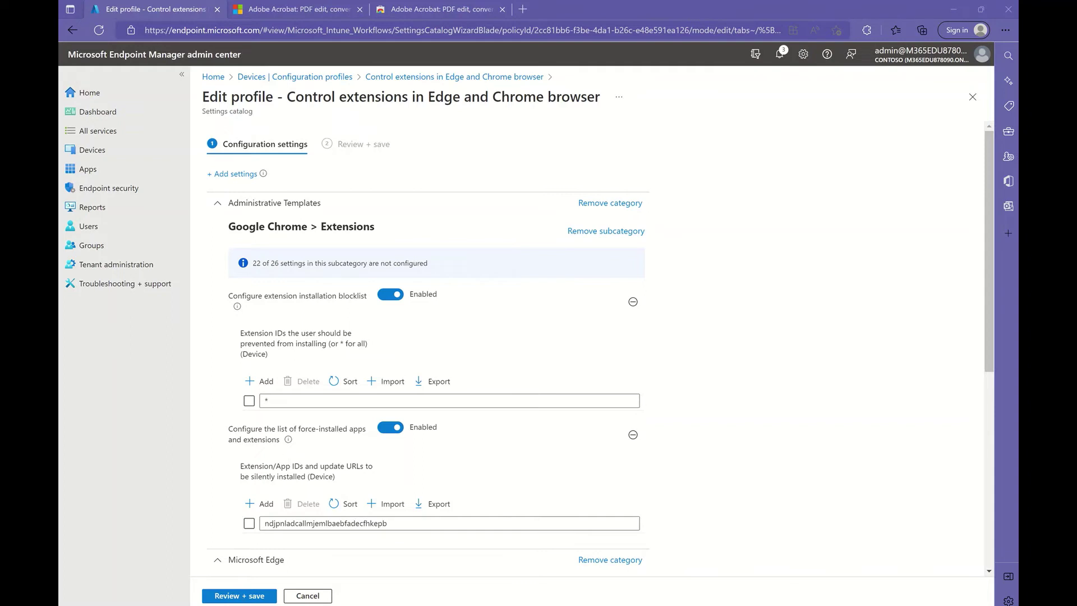
pyautogui.click(249, 178)
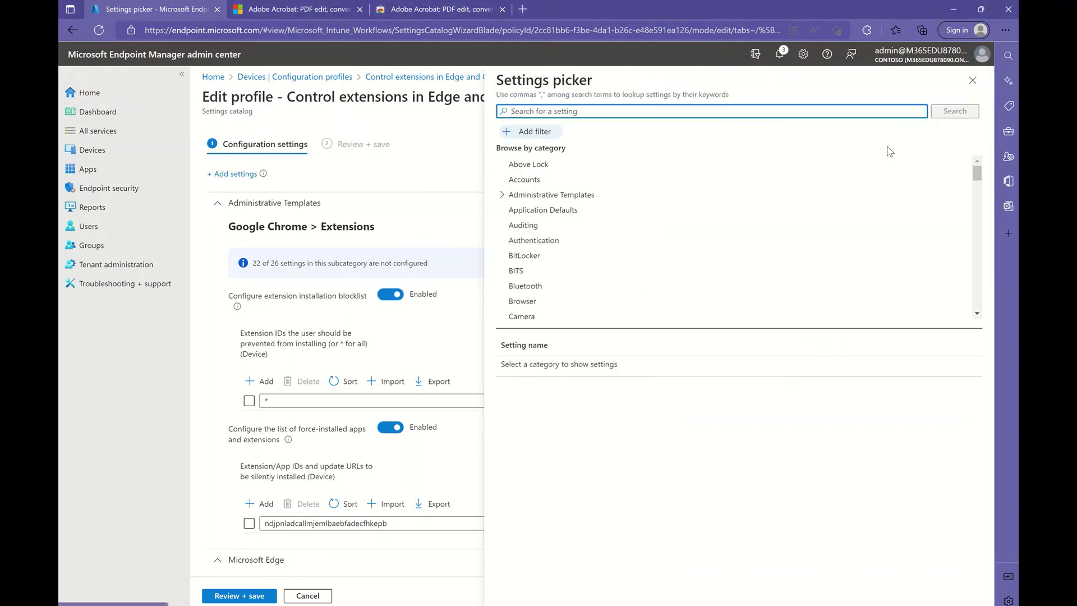
# Search 'extensions' and add Chrome's 'Configure extension installation allow list' setting
pyautogui.write('extensions')
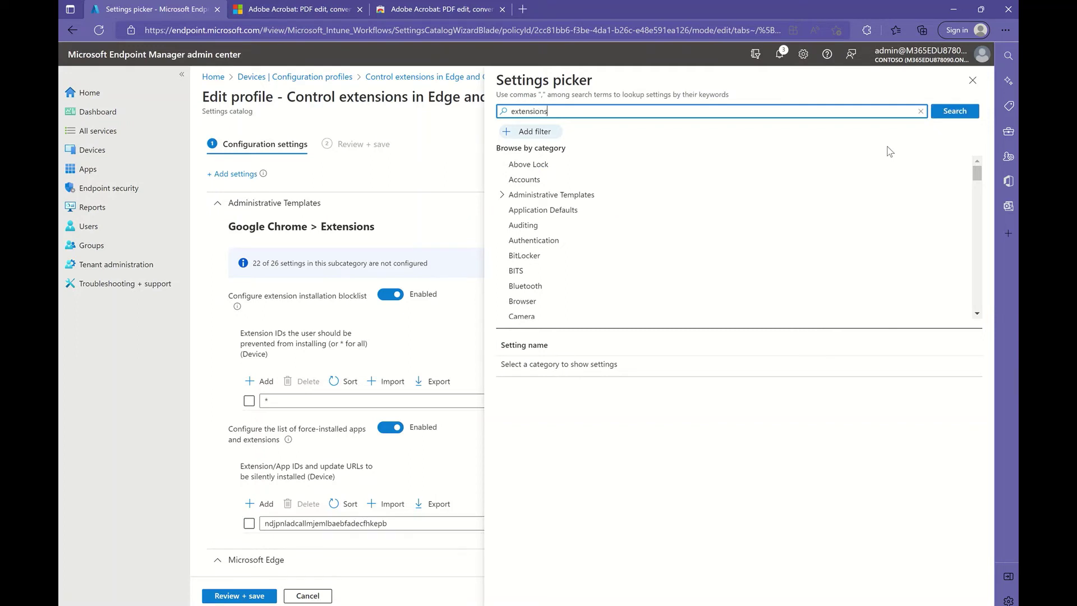
pyautogui.press('Return')
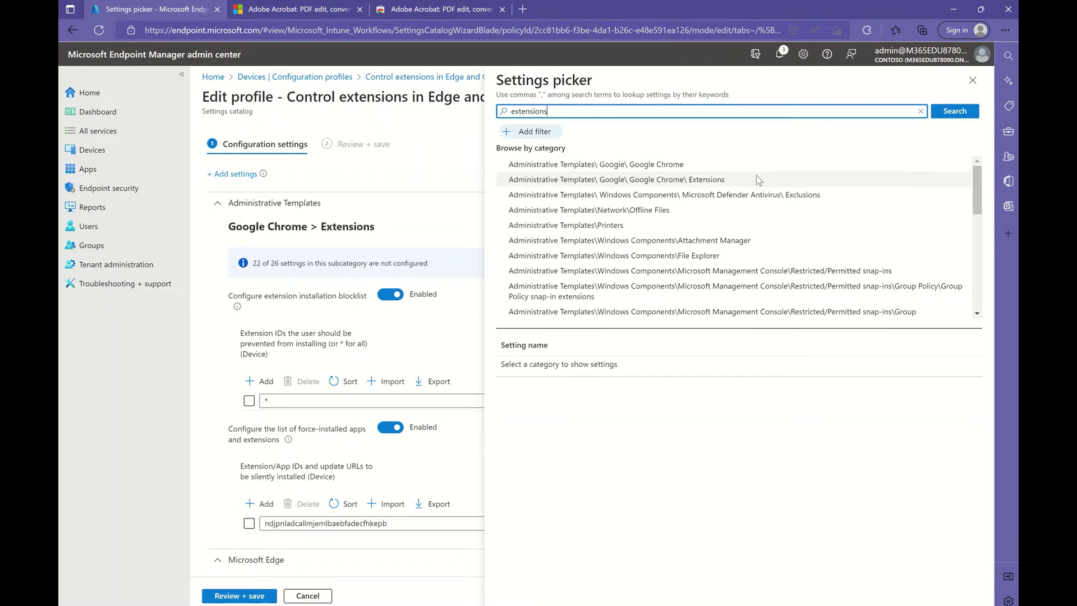
pyautogui.click(690, 180)
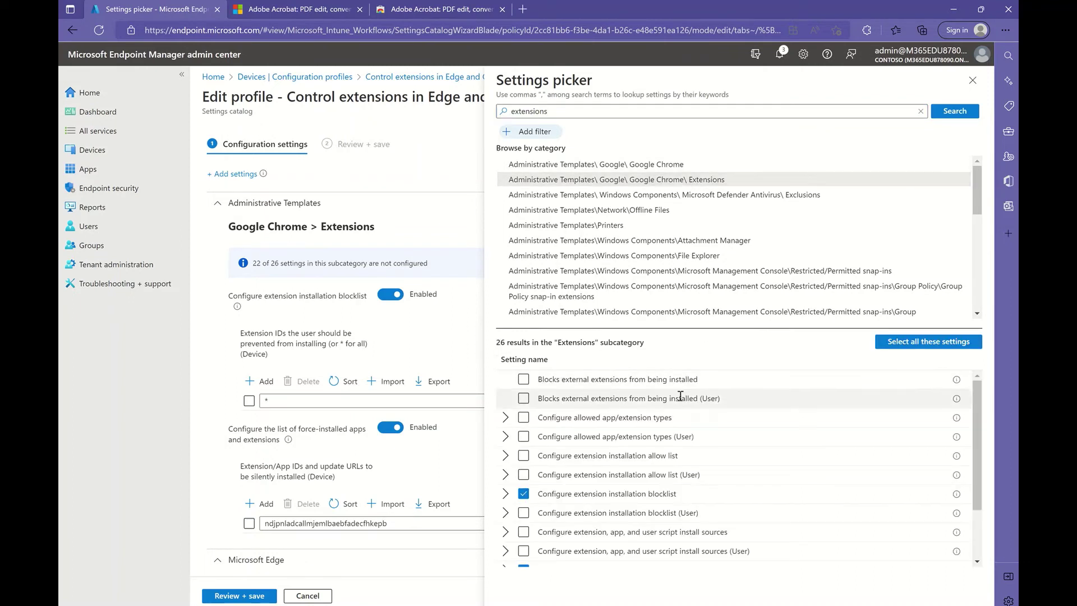
pyautogui.scroll(-1, 680, 396)
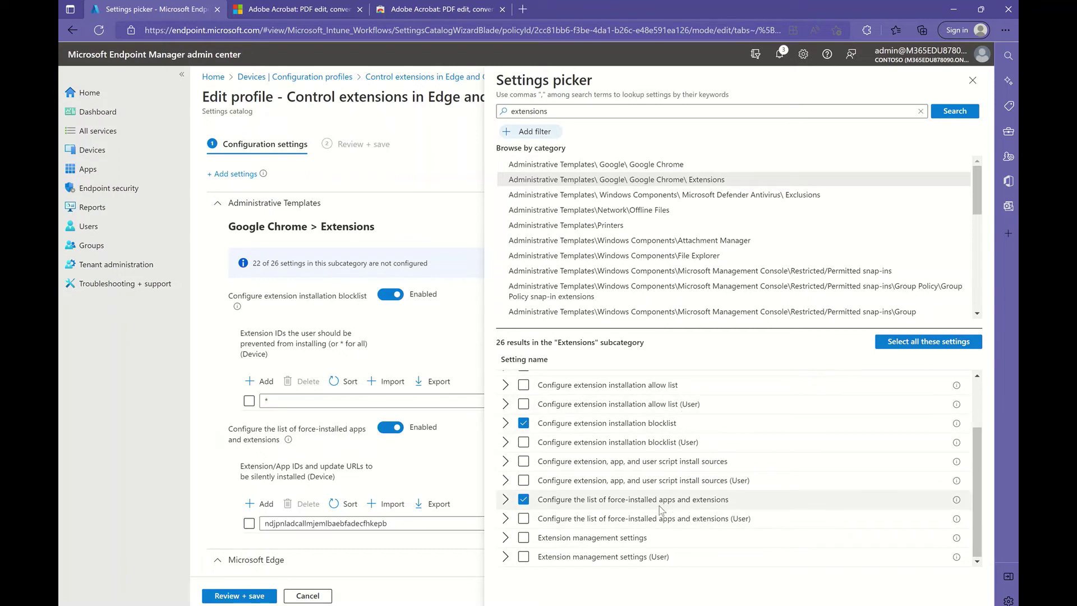
pyautogui.scroll(2, 659, 506)
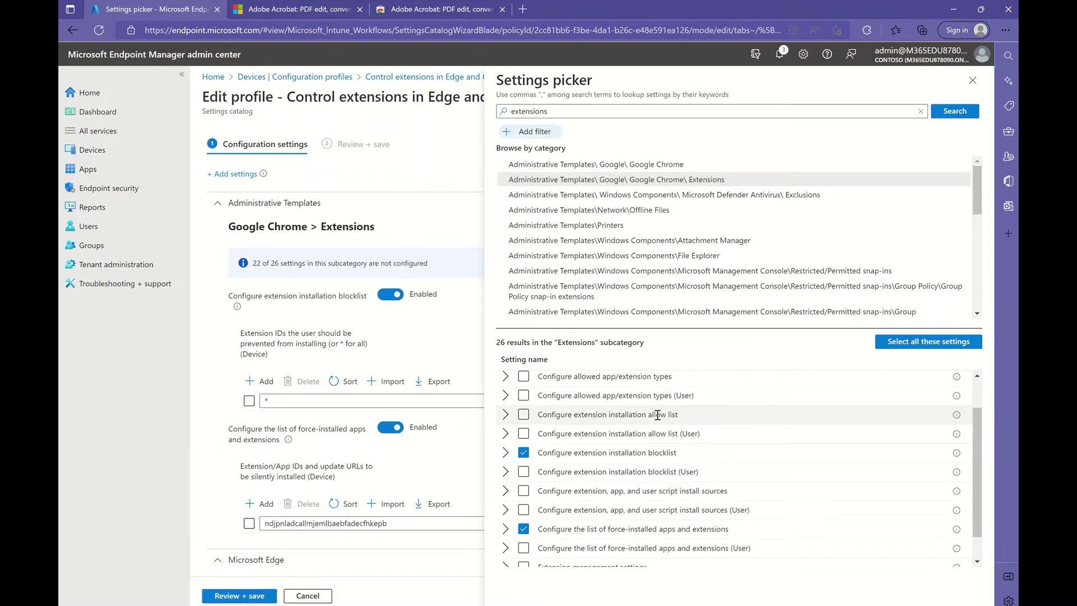
pyautogui.click(523, 416)
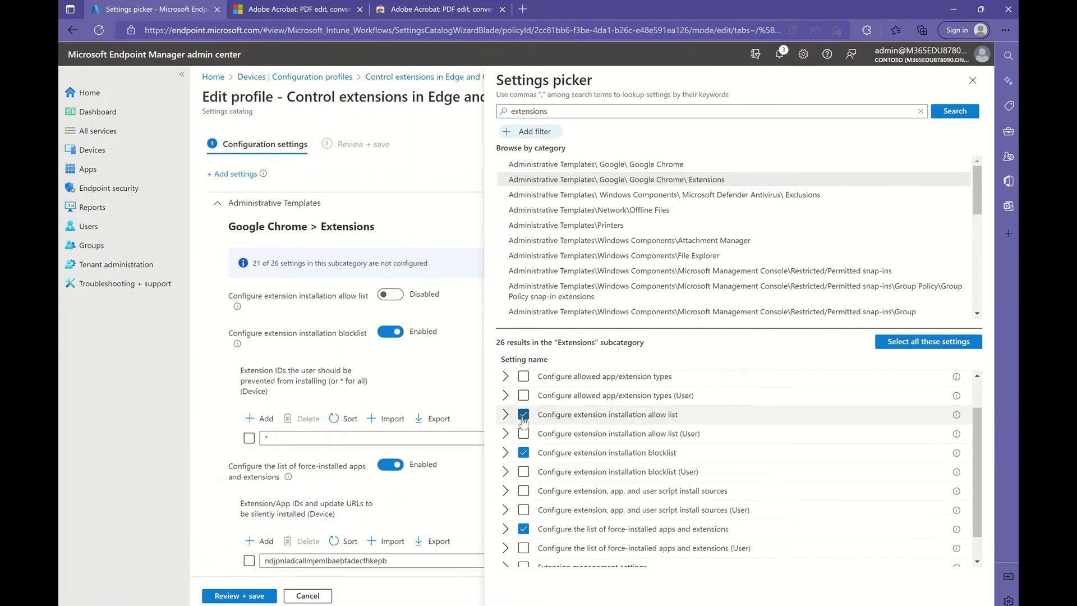
# Show the Microsoft Edge\Extensions settings in the picker
pyautogui.scroll(-3, 643, 245)
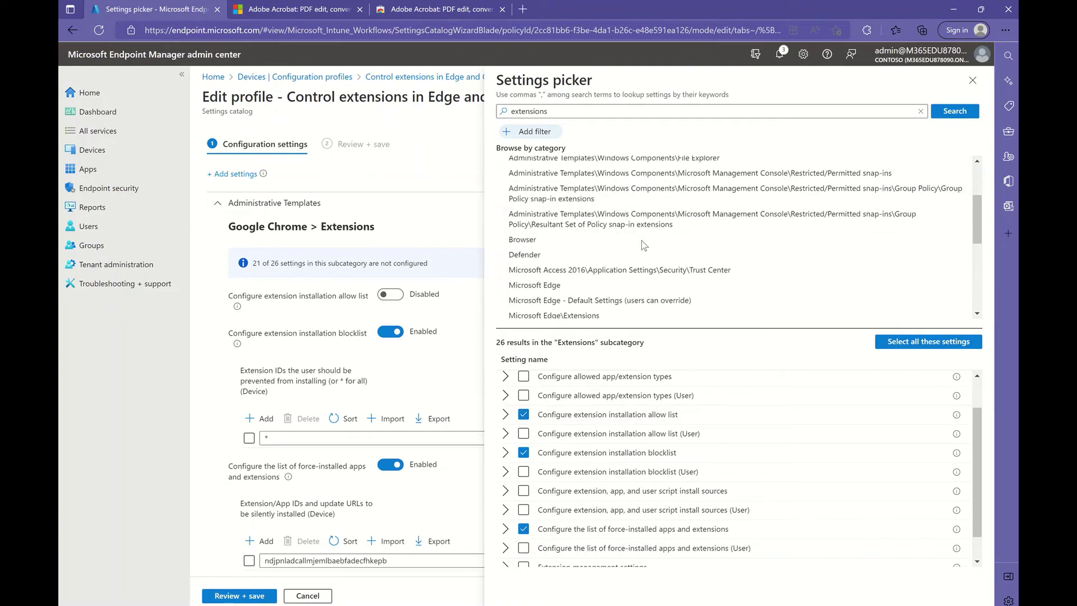
pyautogui.scroll(-1, 643, 245)
pyautogui.click(599, 243)
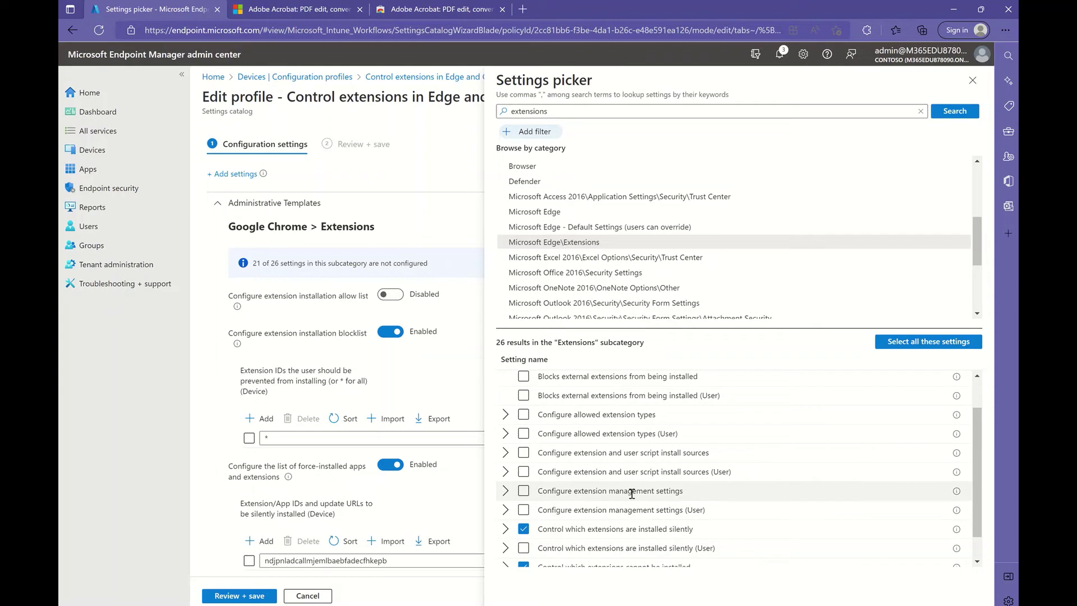
pyautogui.scroll(-1, 632, 492)
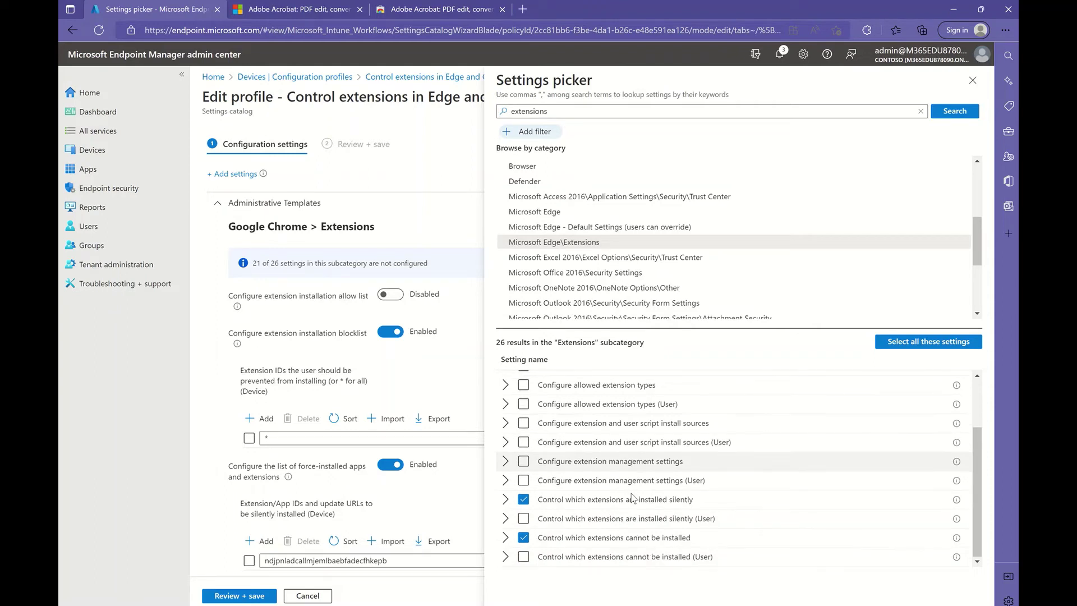
pyautogui.scroll(3, 632, 494)
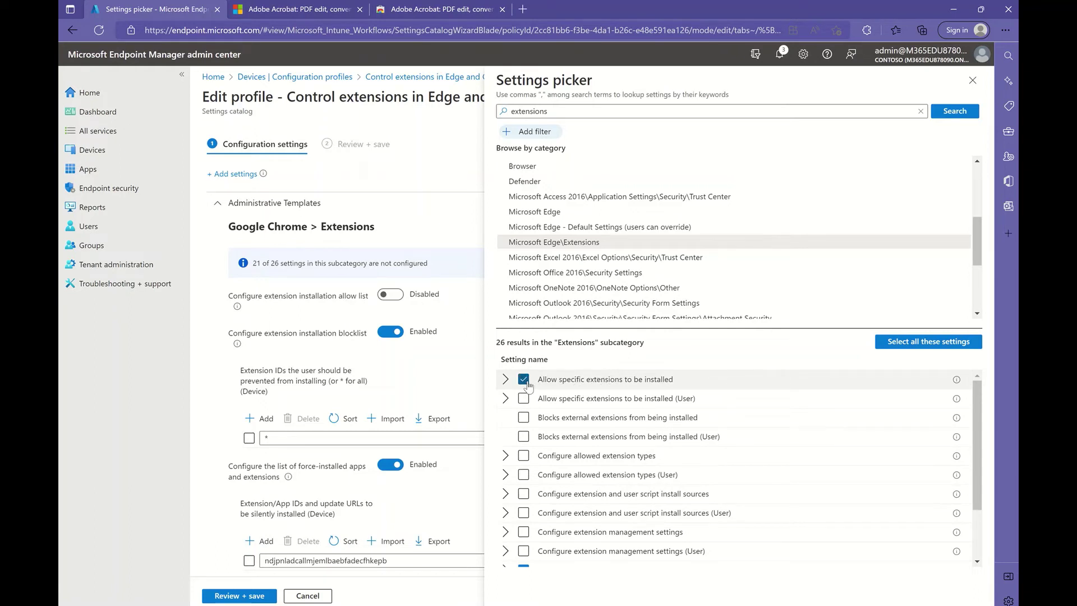
# Copy the Adobe Acrobat extension ID from its Edge Add-ons page
pyautogui.click(311, 13)
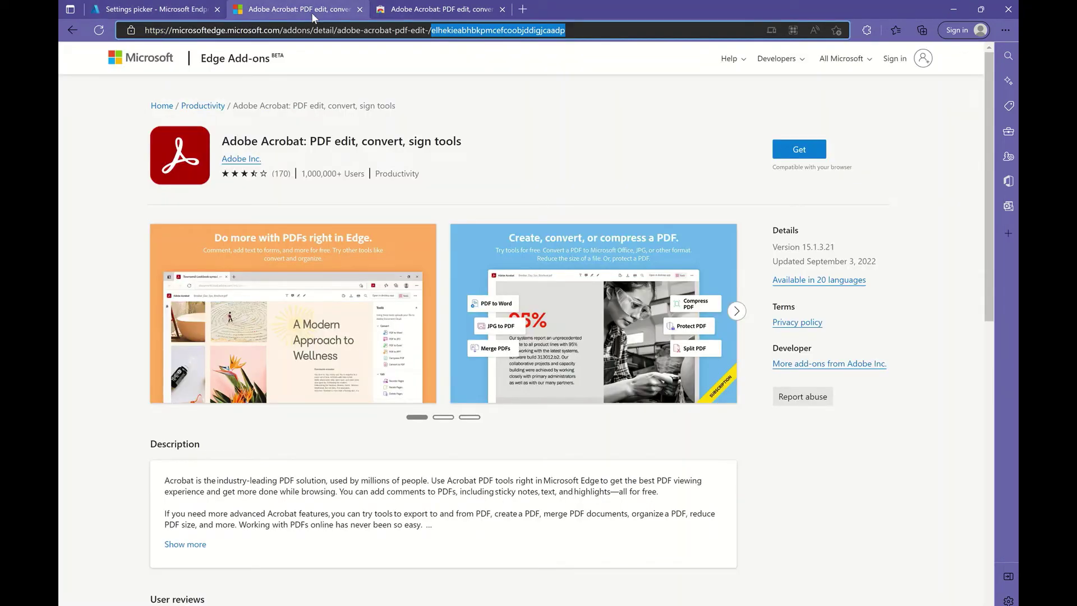
pyautogui.rightClick(485, 34)
pyautogui.click(532, 162)
pyautogui.click(141, 11)
pyautogui.scroll(-7, 350, 481)
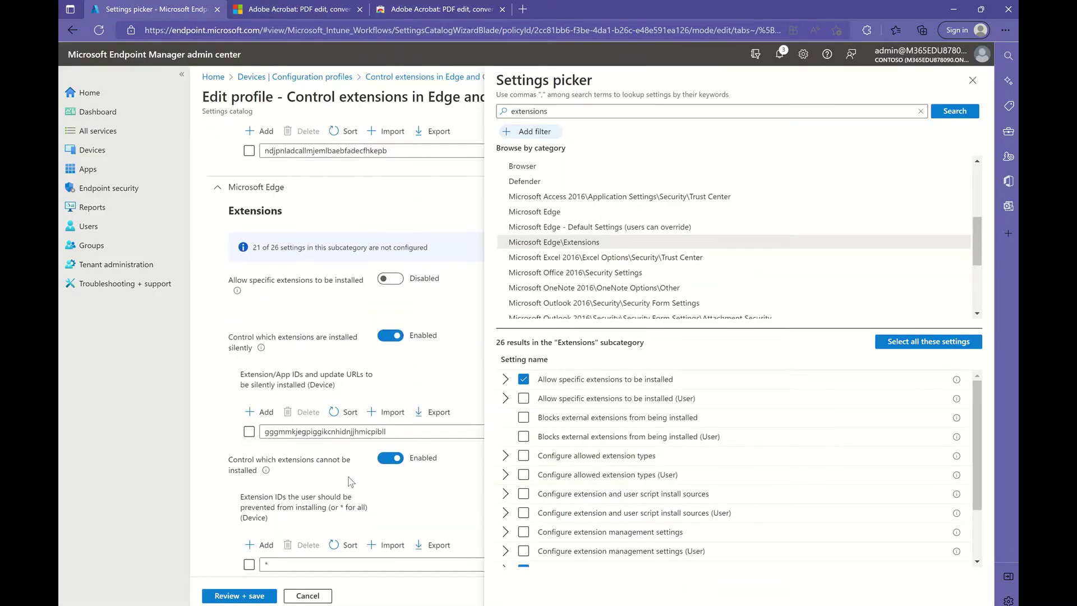
# Enable Edge's 'Allow specific extensions' and paste the Acrobat ID into its exemption list
pyautogui.click(390, 279)
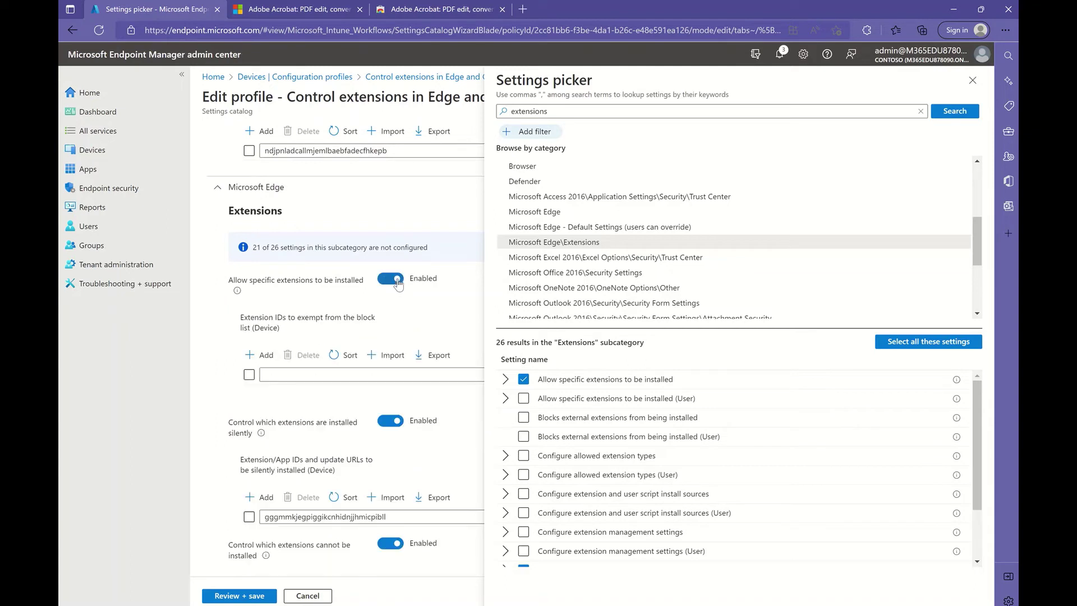
pyautogui.click(973, 81)
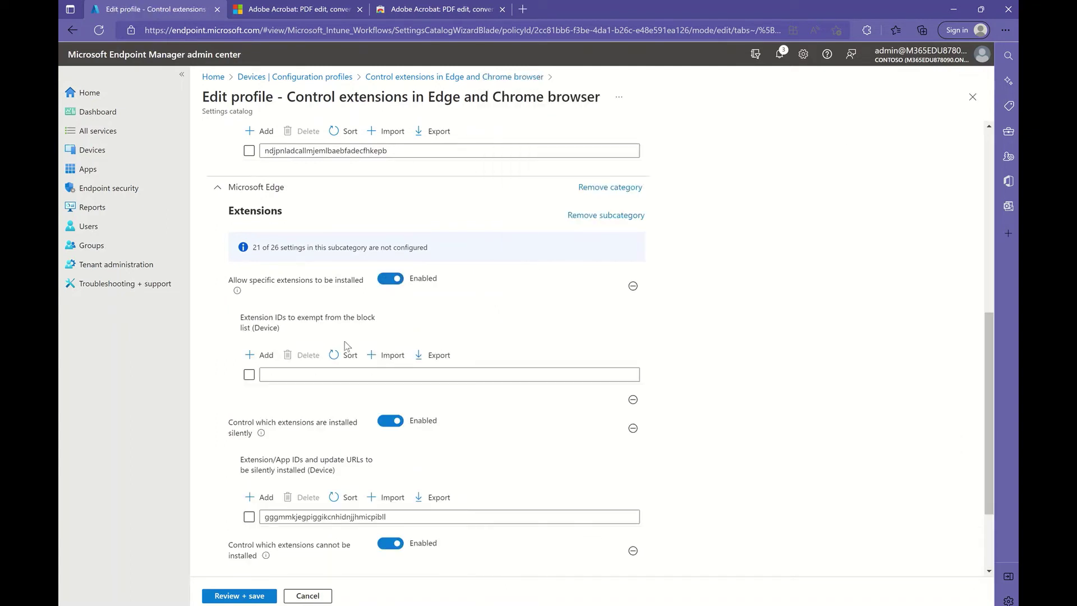
pyautogui.click(339, 373)
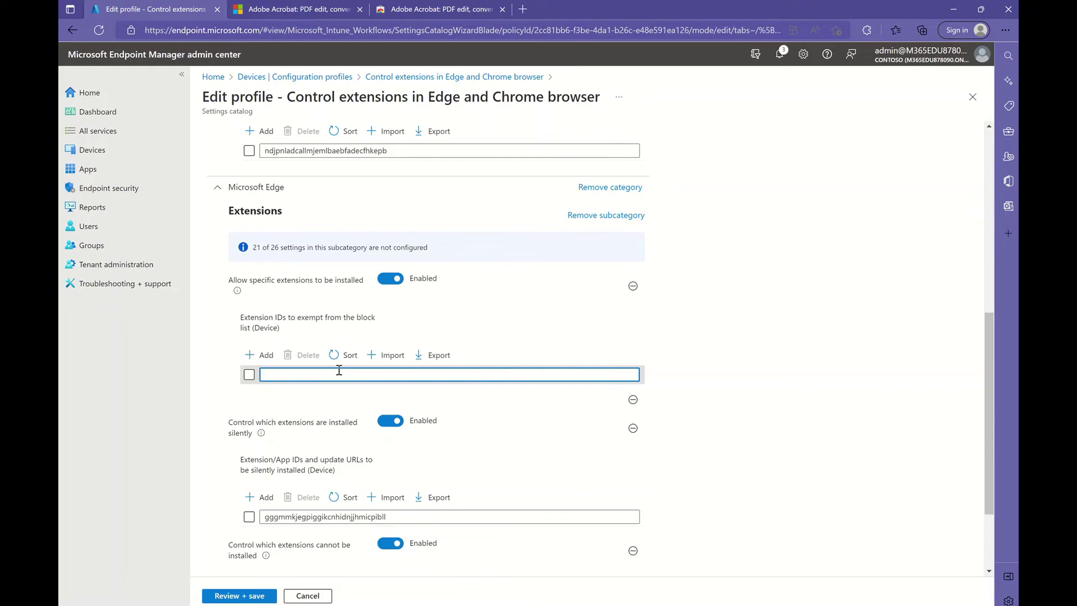
pyautogui.hotkey('ctrl', 'v')
# Enable Chrome's extension allow list and copy the Acrobat ID from its Chrome Web Store URL
pyautogui.scroll(10, 440, 379)
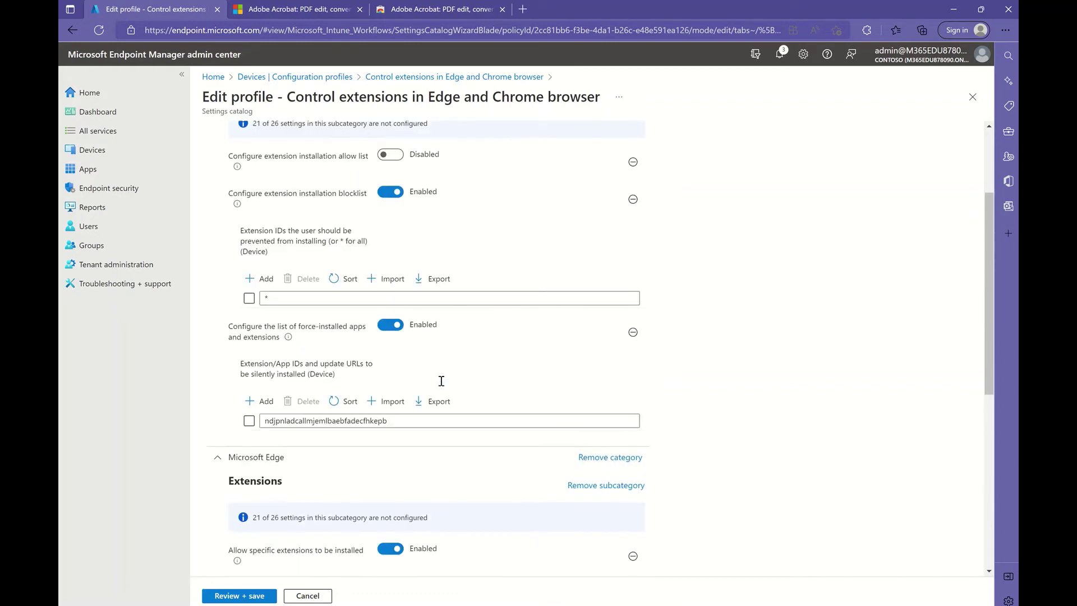
pyautogui.click(390, 294)
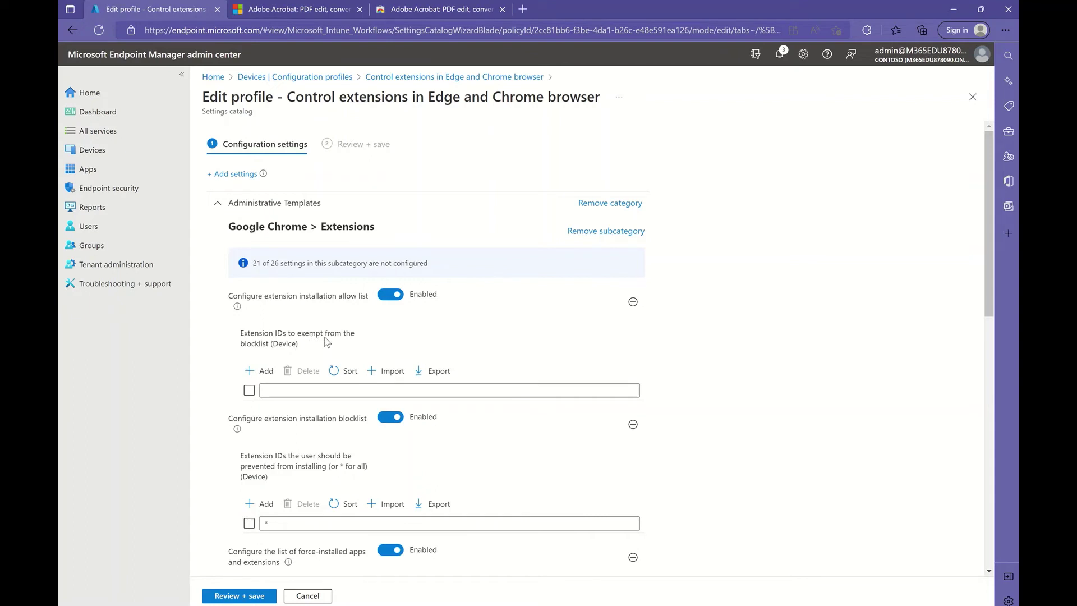
pyautogui.click(436, 9)
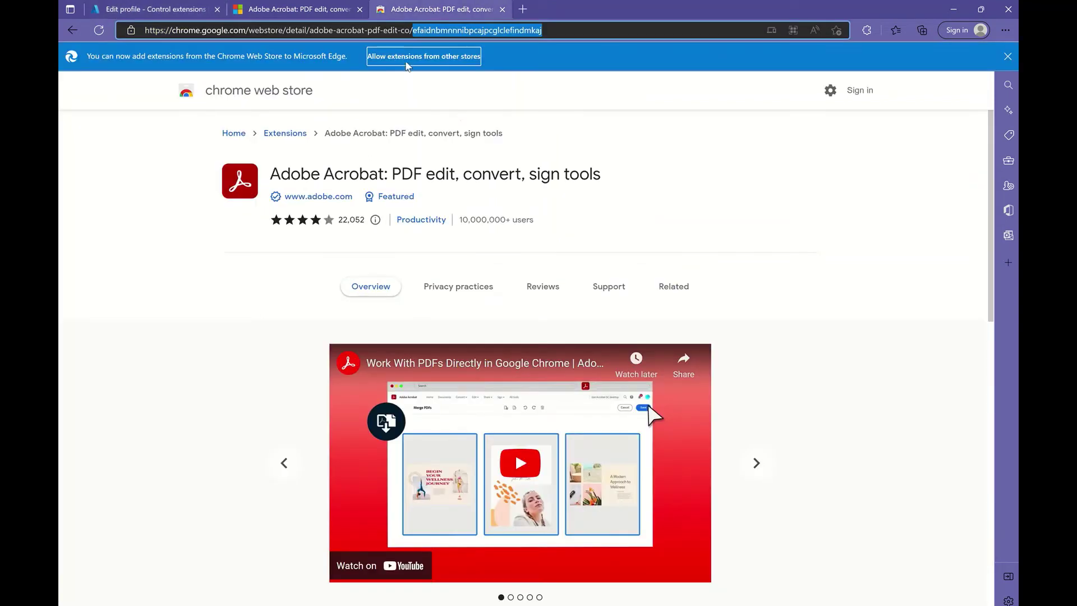
pyautogui.rightClick(469, 30)
pyautogui.click(518, 162)
pyautogui.click(158, 15)
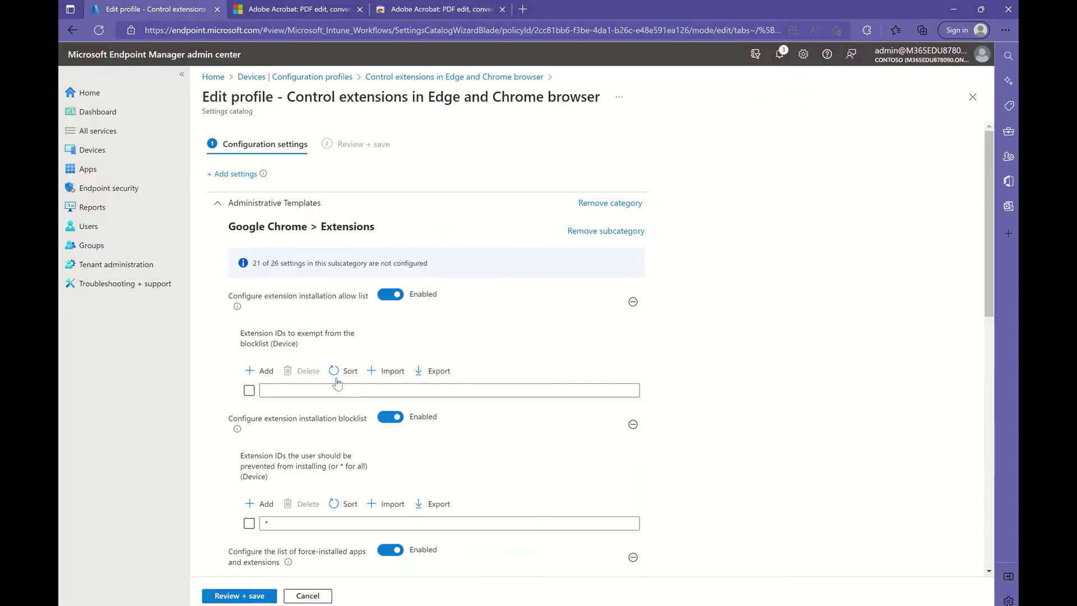
pyautogui.click(302, 392)
# Paste the Acrobat ID efaidnbmnnnibpcajpcglclefindmkaj into Chrome's extension allow list
pyautogui.hotkey('ctrl', 'v')
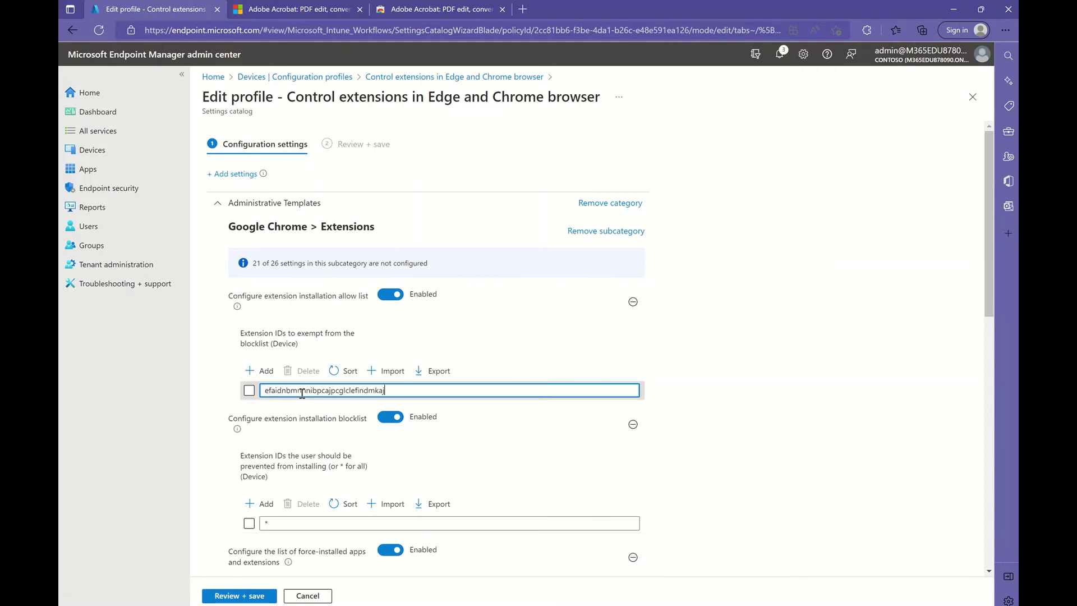
pyautogui.scroll(-5, 538, 356)
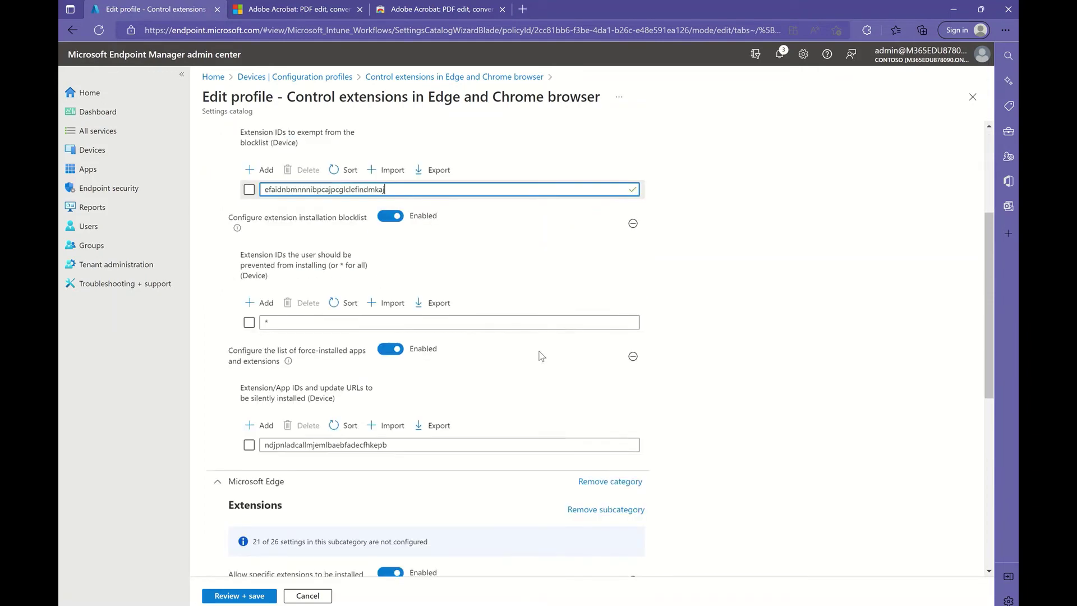
pyautogui.scroll(1, 566, 309)
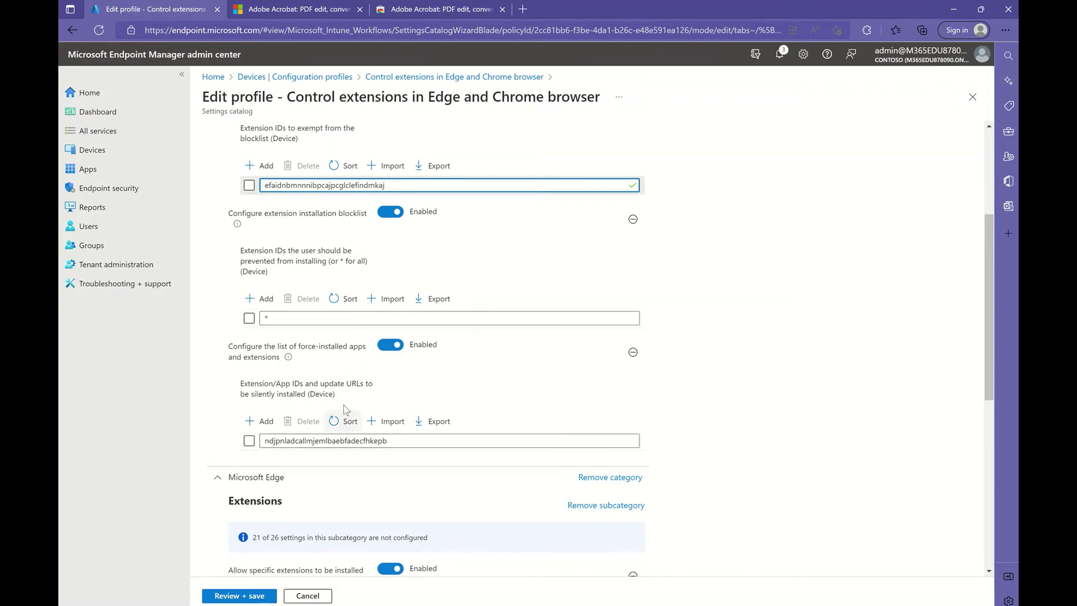
pyautogui.scroll(1, 449, 276)
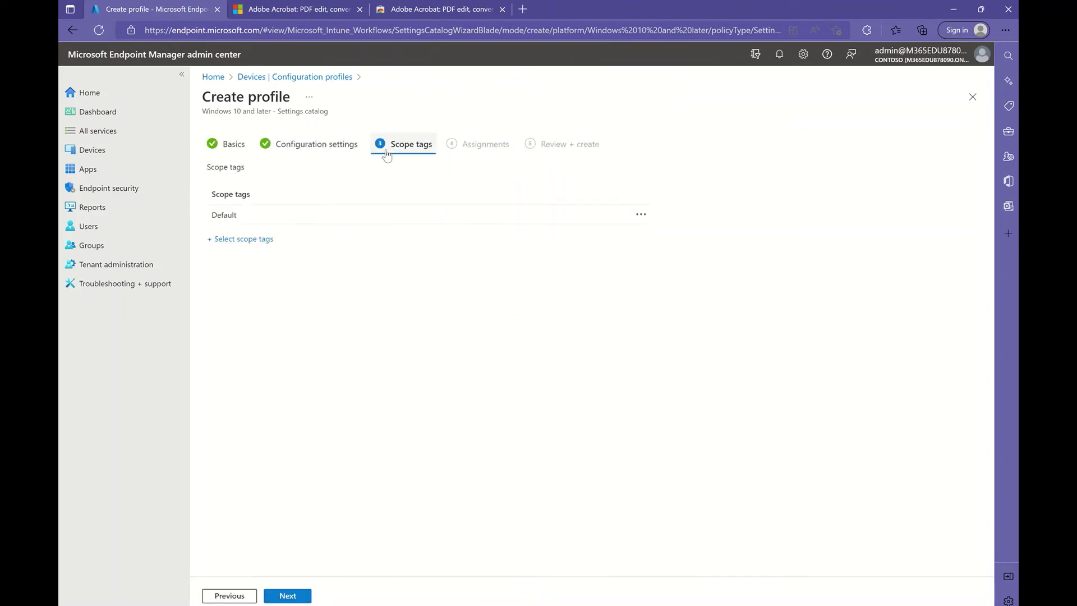
# Keep the Default scope tag and continue to Assignments
pyautogui.click(288, 595)
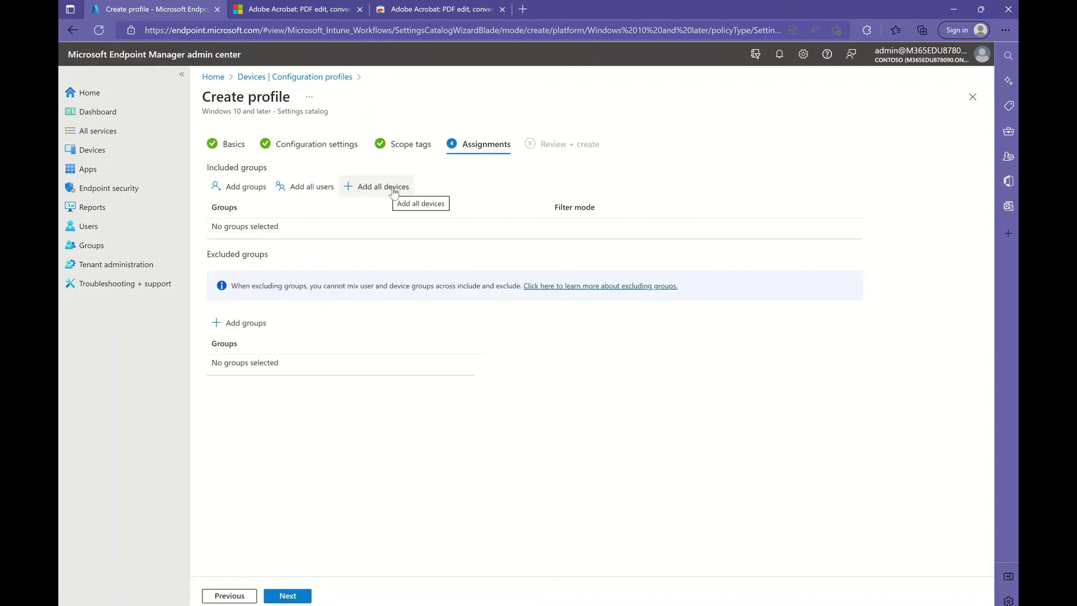
# Assign the profile to All devices under Included groups
pyautogui.click(246, 190)
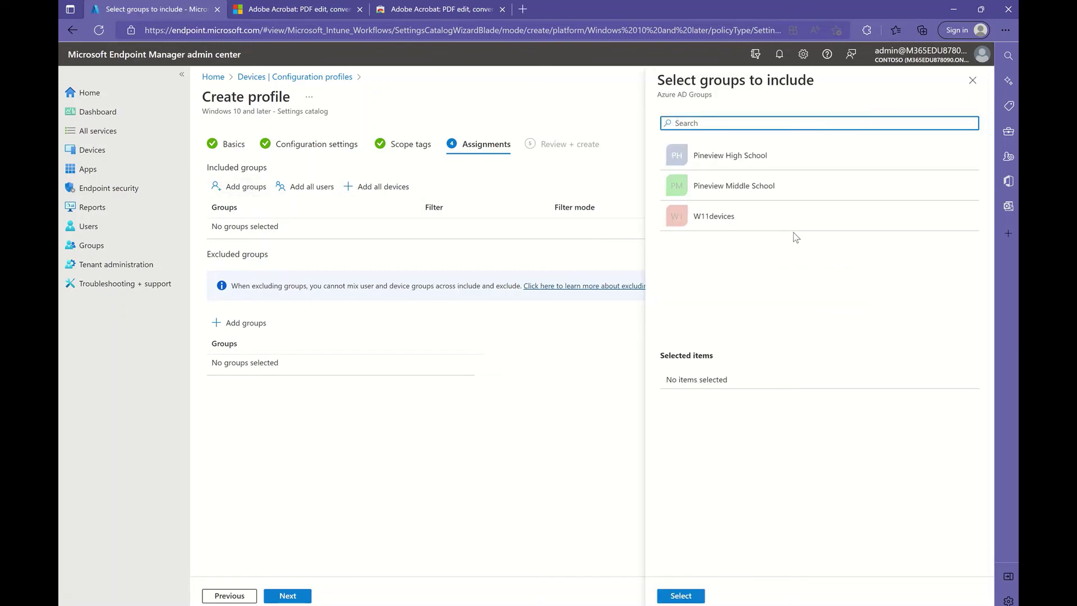
pyautogui.click(968, 83)
pyautogui.click(375, 188)
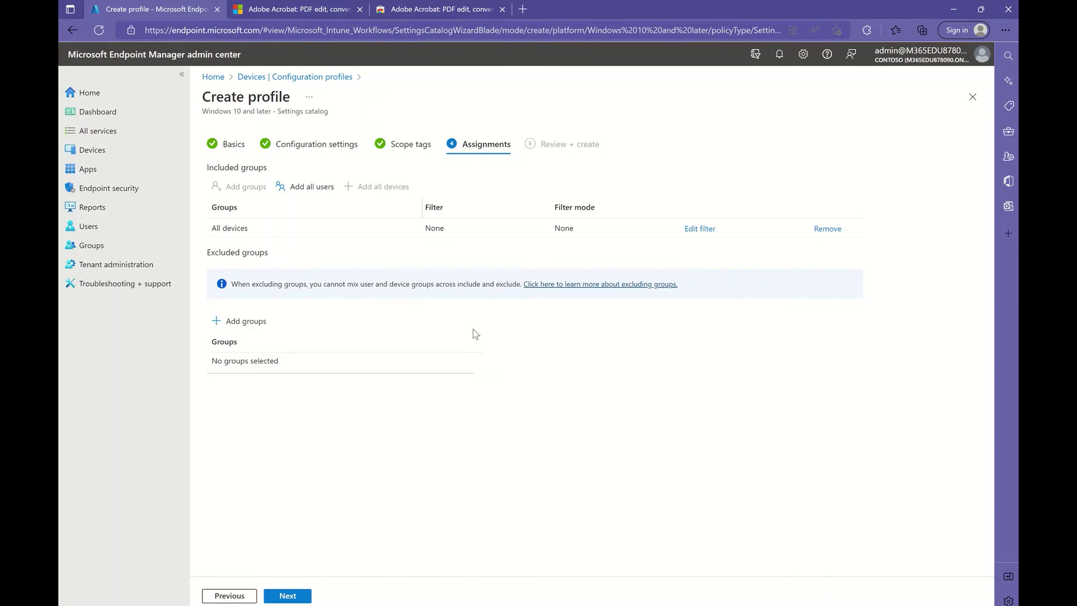
# Review the summary and create the extension-control profile
pyautogui.click(296, 596)
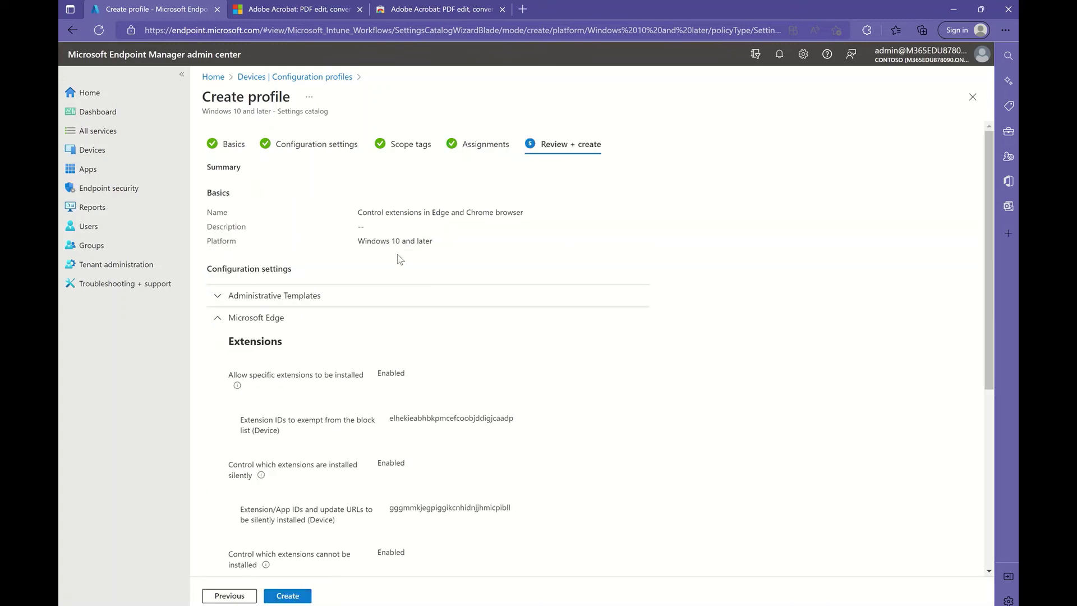
pyautogui.scroll(-5, 399, 259)
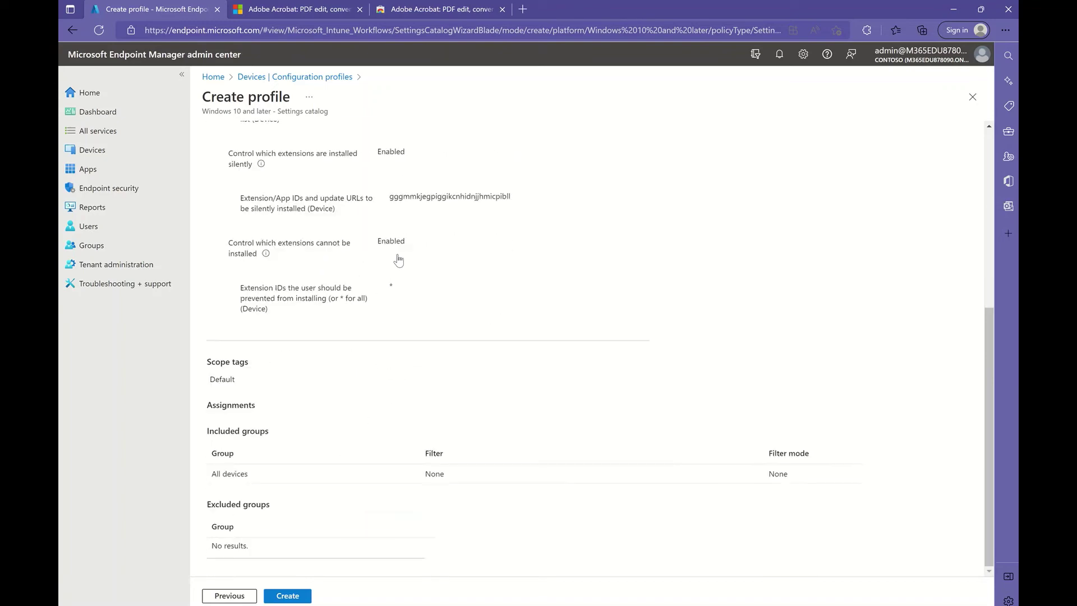
pyautogui.scroll(5, 399, 259)
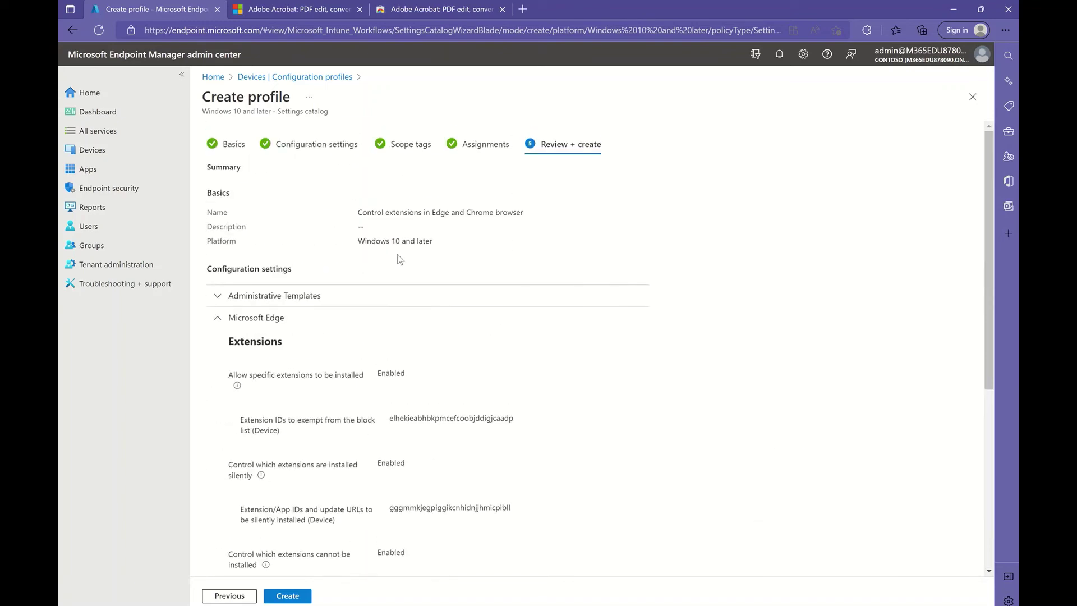
pyautogui.click(287, 595)
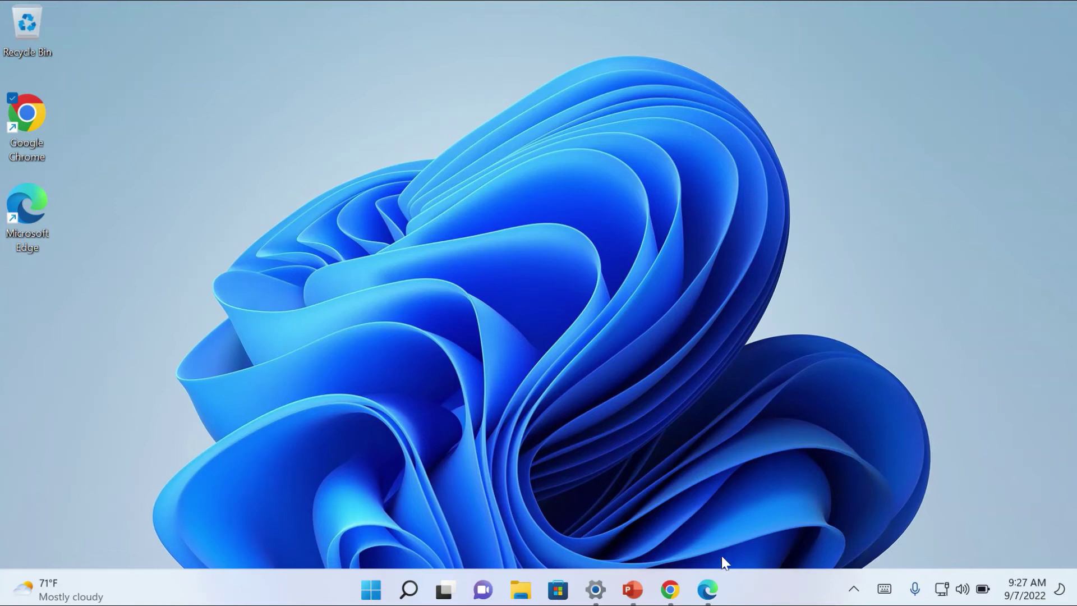
# Check Edge's and Chrome's extensions pages show only Office, managed by the organization
pyautogui.click(721, 593)
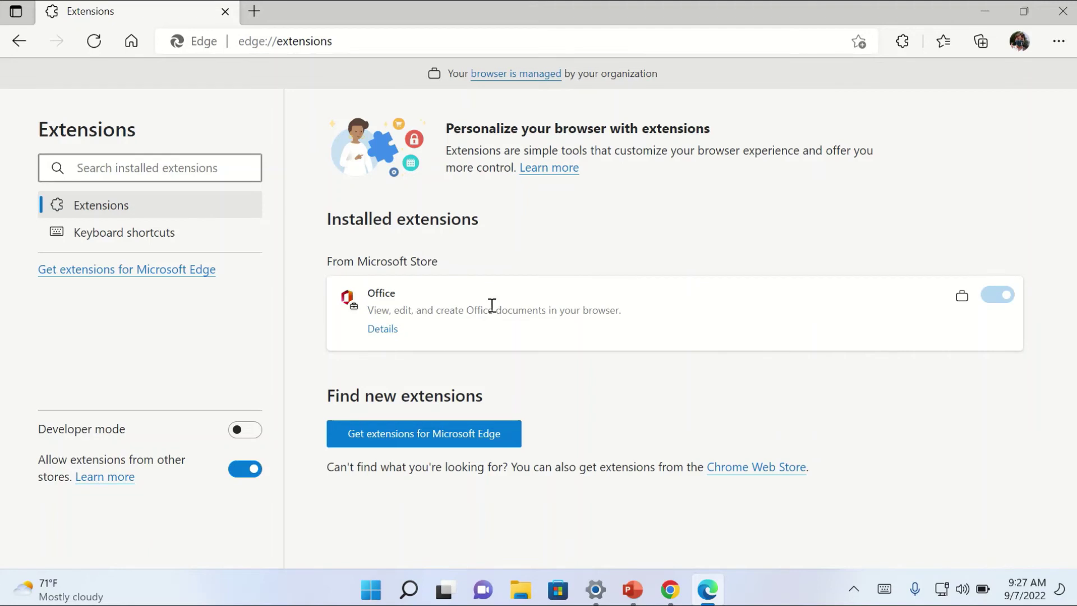
pyautogui.moveTo(968, 289)
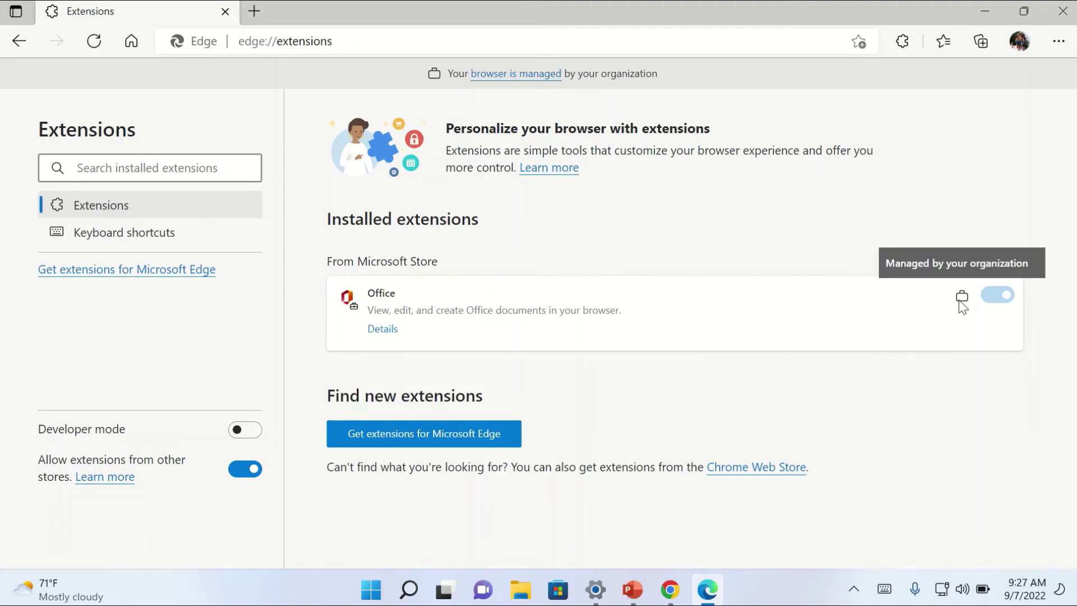
pyautogui.click(671, 589)
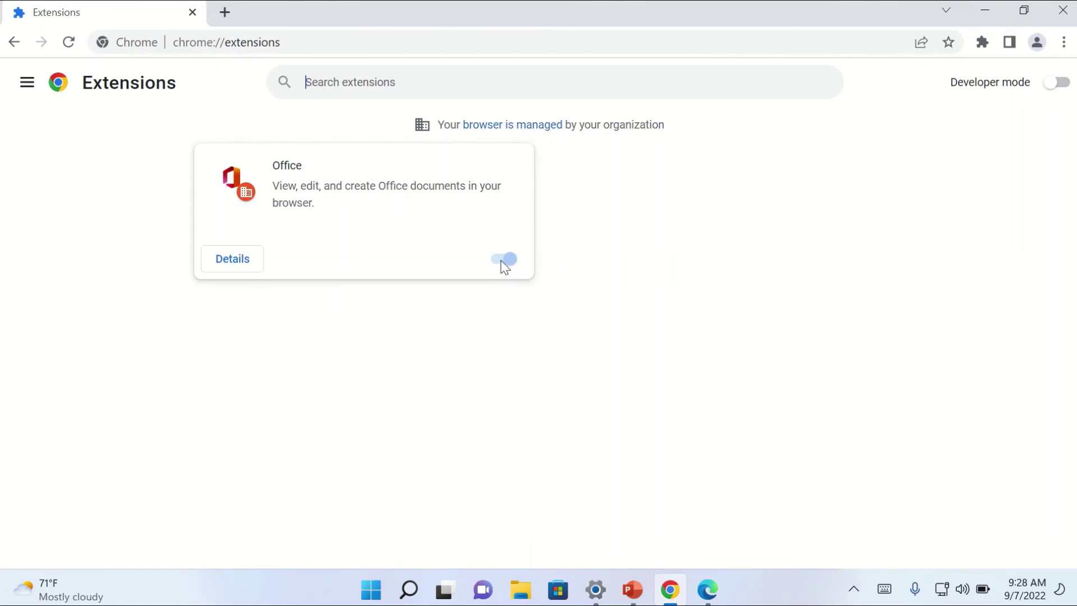
pyautogui.click(707, 588)
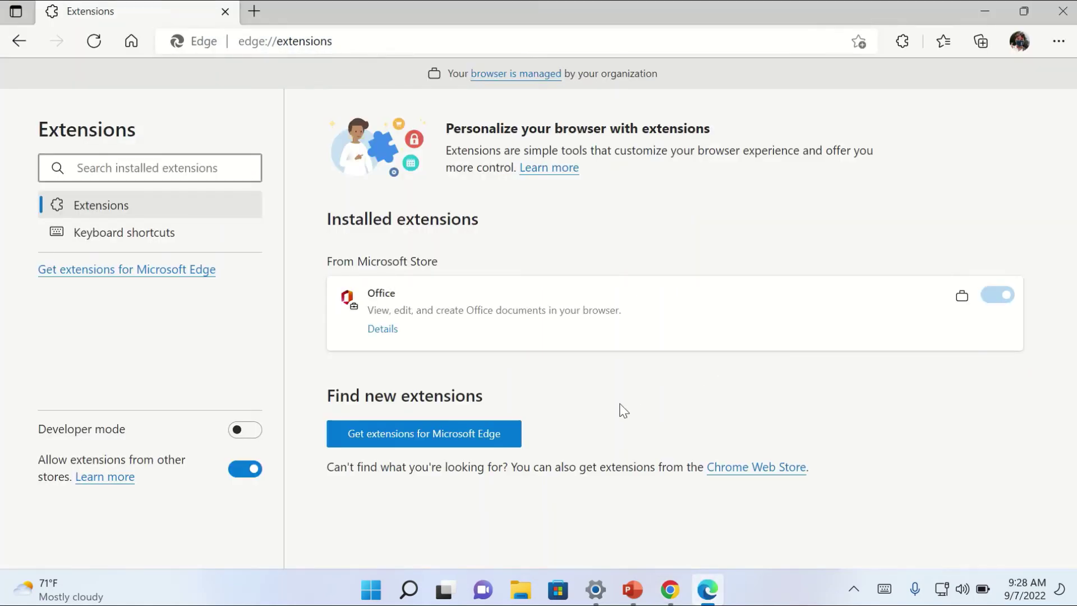
# Open the Edge Add-ons store and the Chrome Web Store's Custom Cursor for Chrome page
pyautogui.click(447, 438)
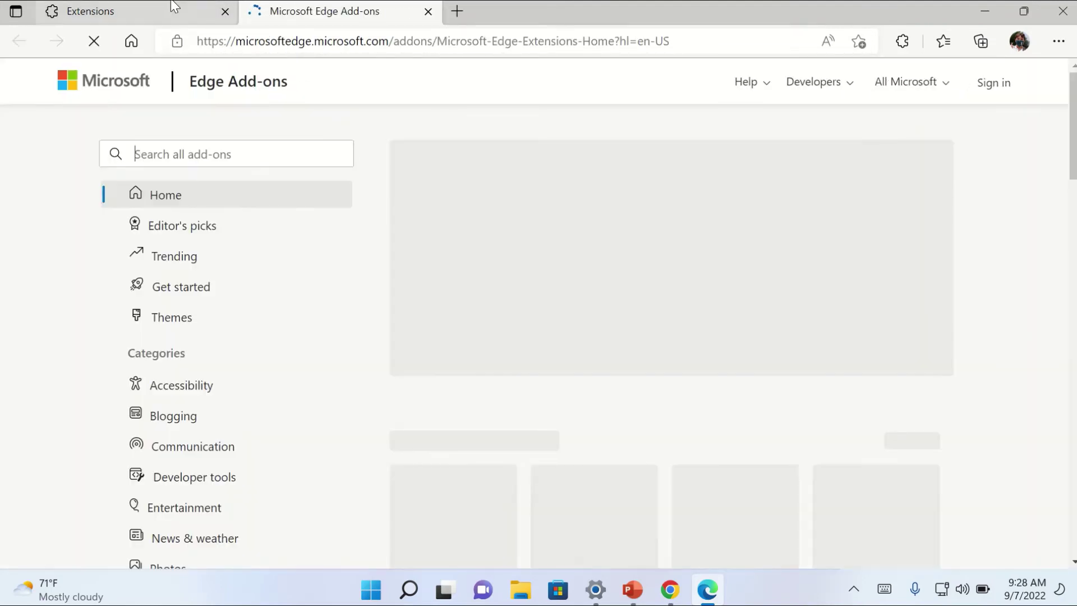
pyautogui.click(173, 11)
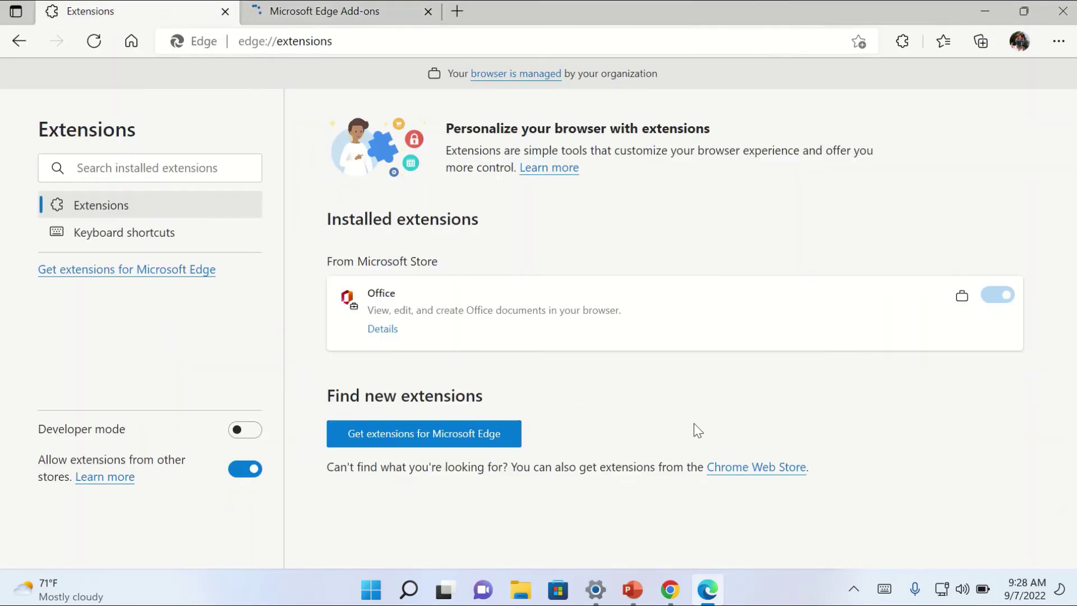
pyautogui.click(790, 477)
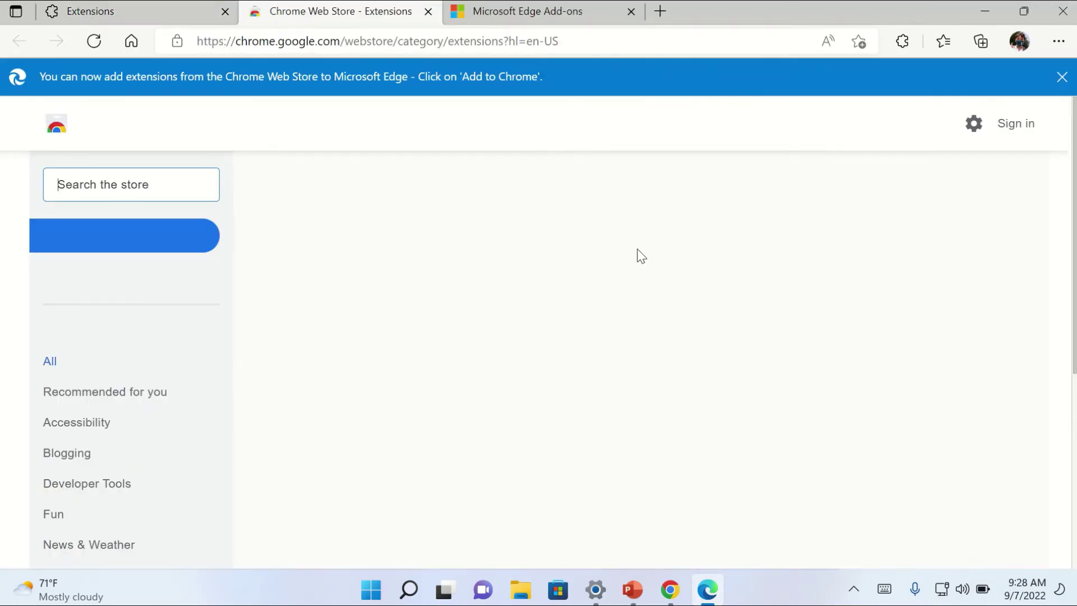
pyautogui.scroll(-3, 766, 453)
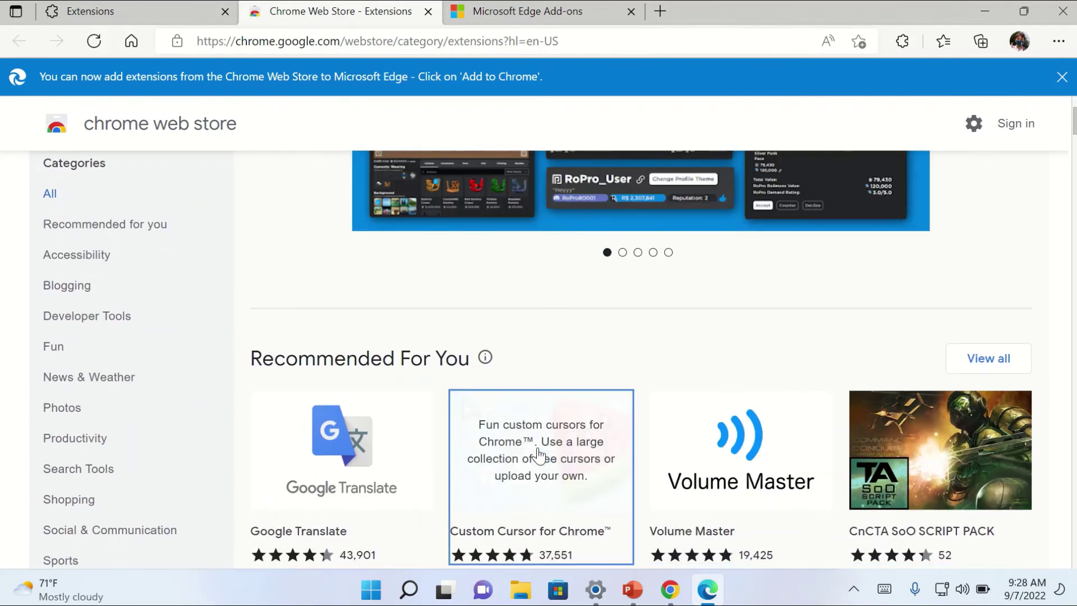
pyautogui.click(538, 451)
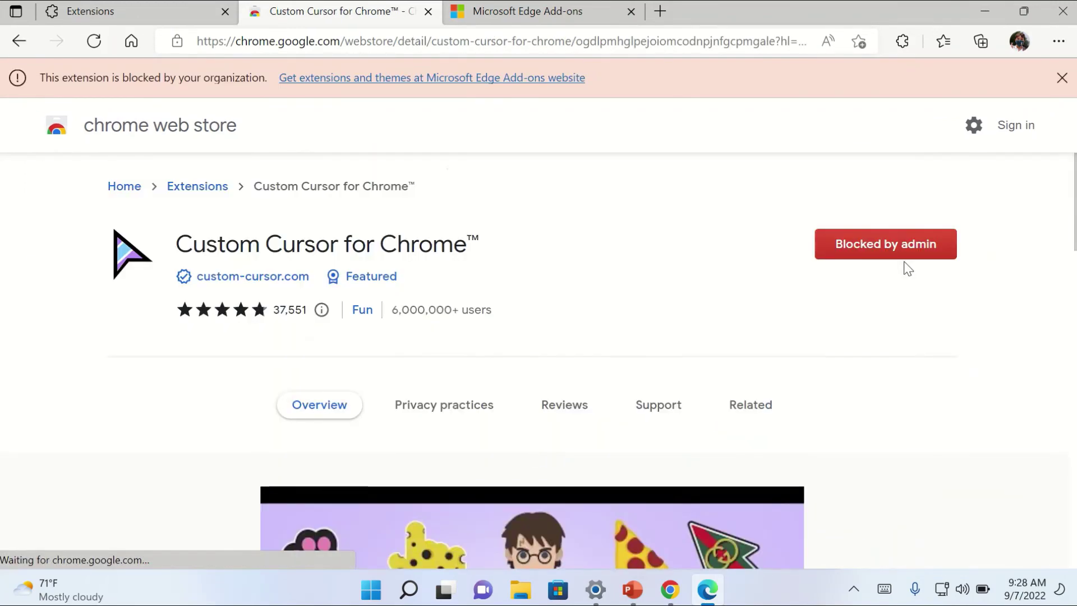
# Try installing AdBlock from Edge Add-ons, which the admin blocks
pyautogui.click(580, 22)
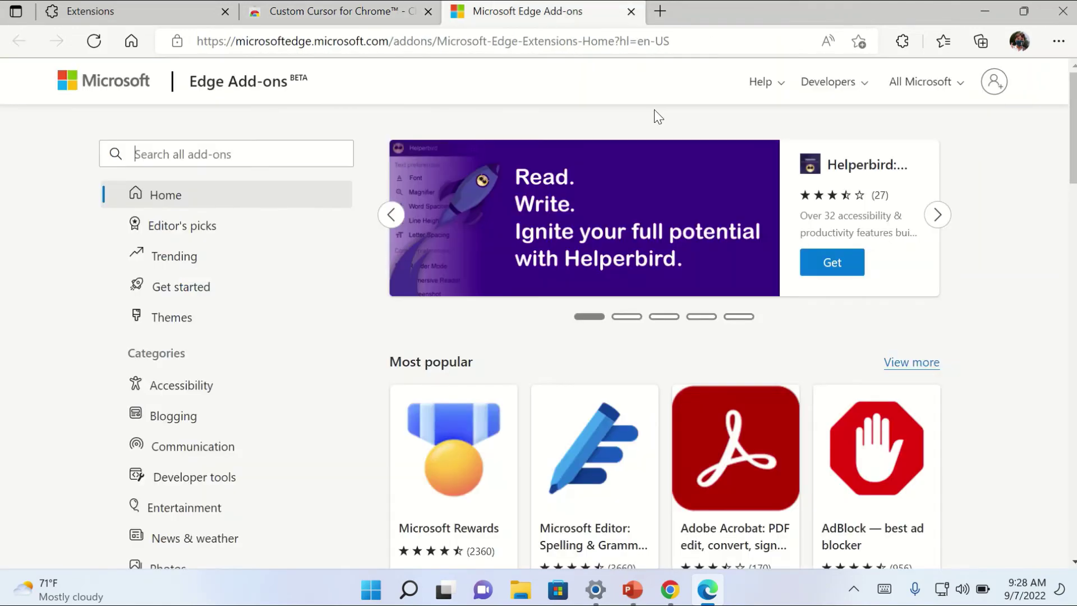
pyautogui.click(883, 476)
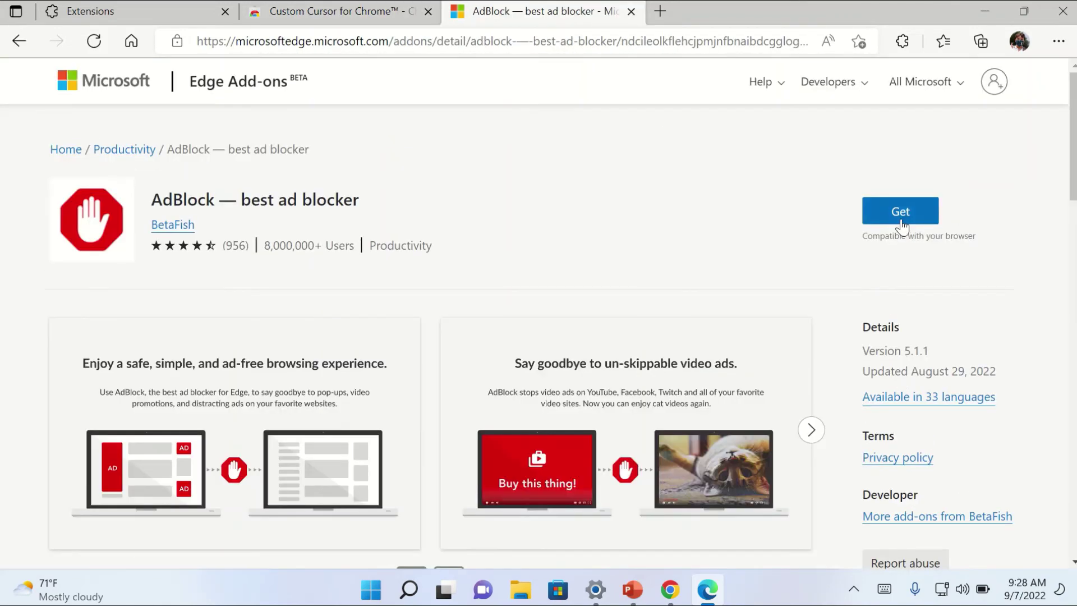
pyautogui.click(901, 215)
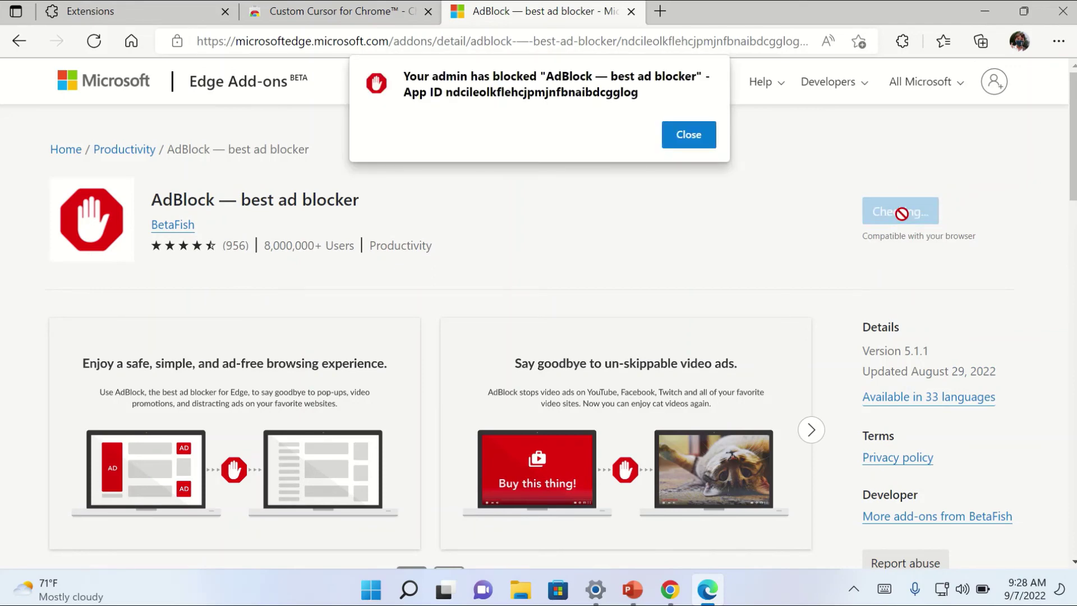
pyautogui.click(676, 600)
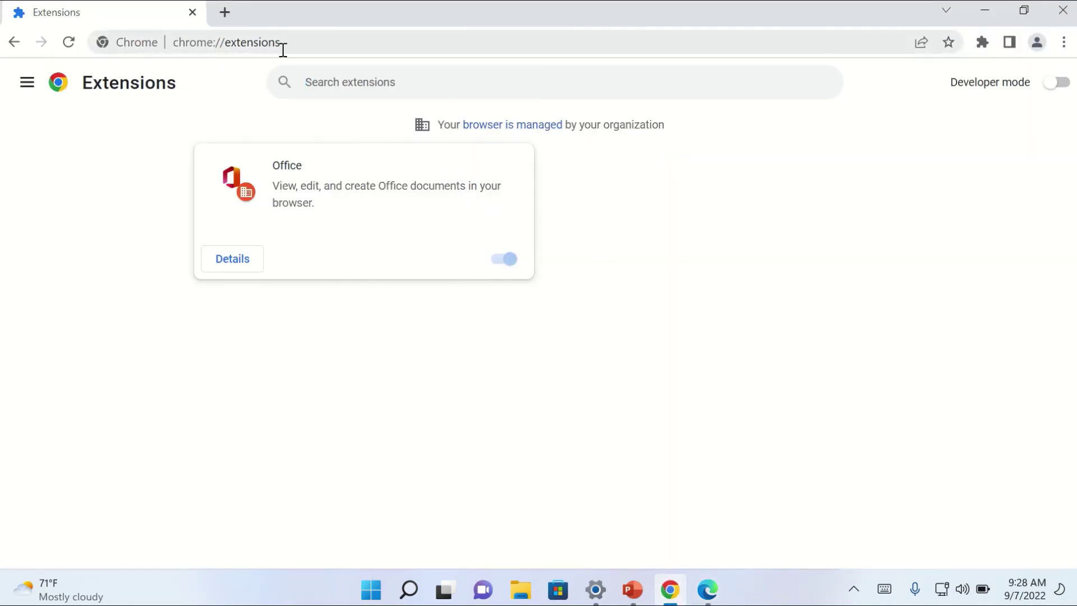
# Search 'chrome extensions', open the Web Store, and confirm Custom Cursor for Chrome is blocked
pyautogui.click(221, 21)
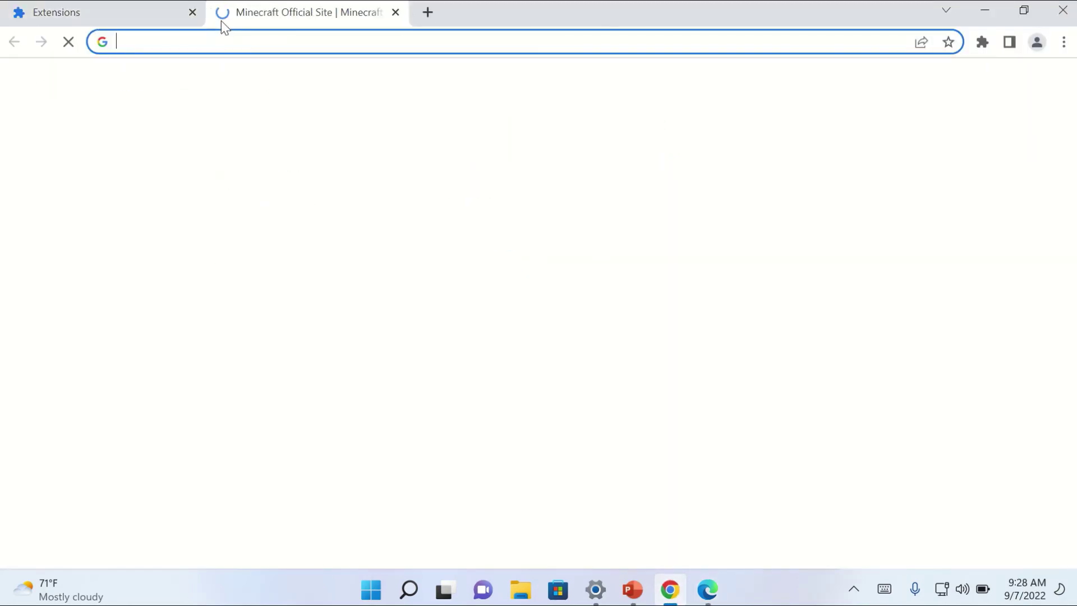
pyautogui.write('chrome extensions\\')
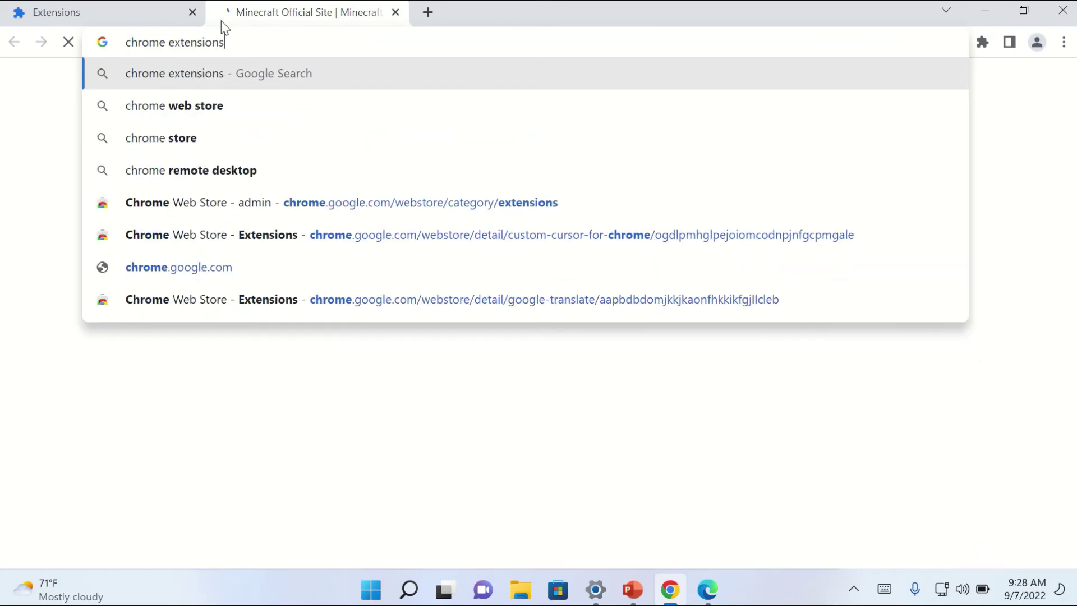
pyautogui.press('BackSpace')
pyautogui.press('Return')
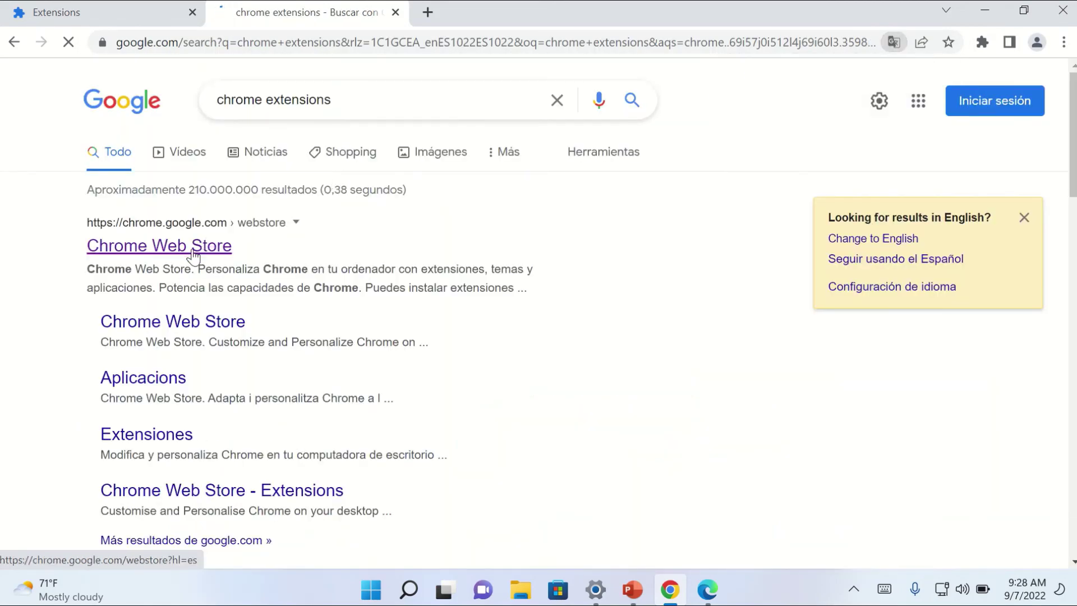
pyautogui.click(192, 249)
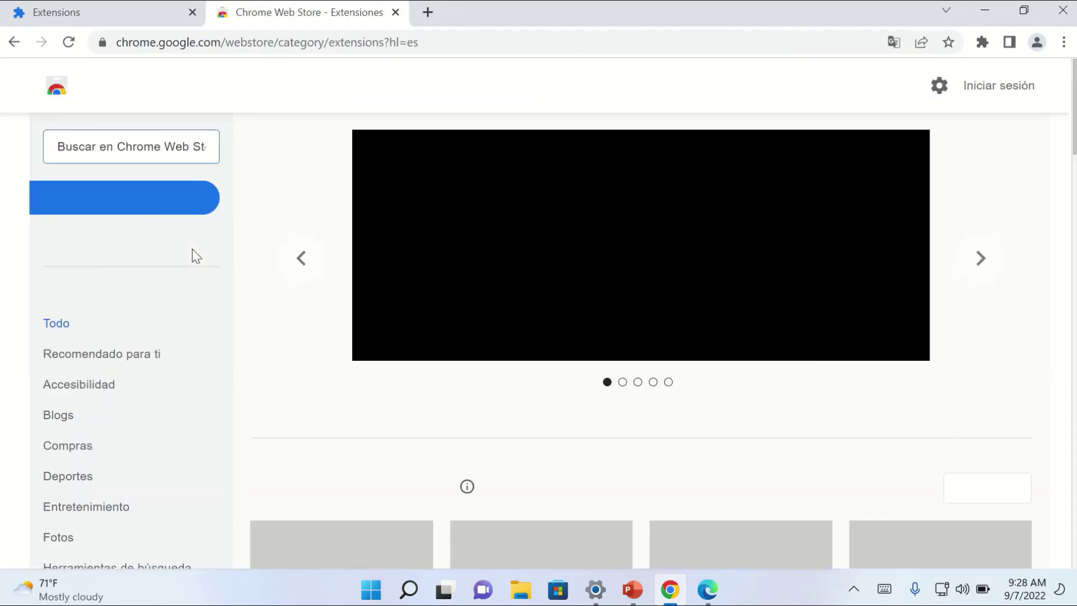
pyautogui.scroll(-1, 510, 435)
pyautogui.scroll(-2, 510, 435)
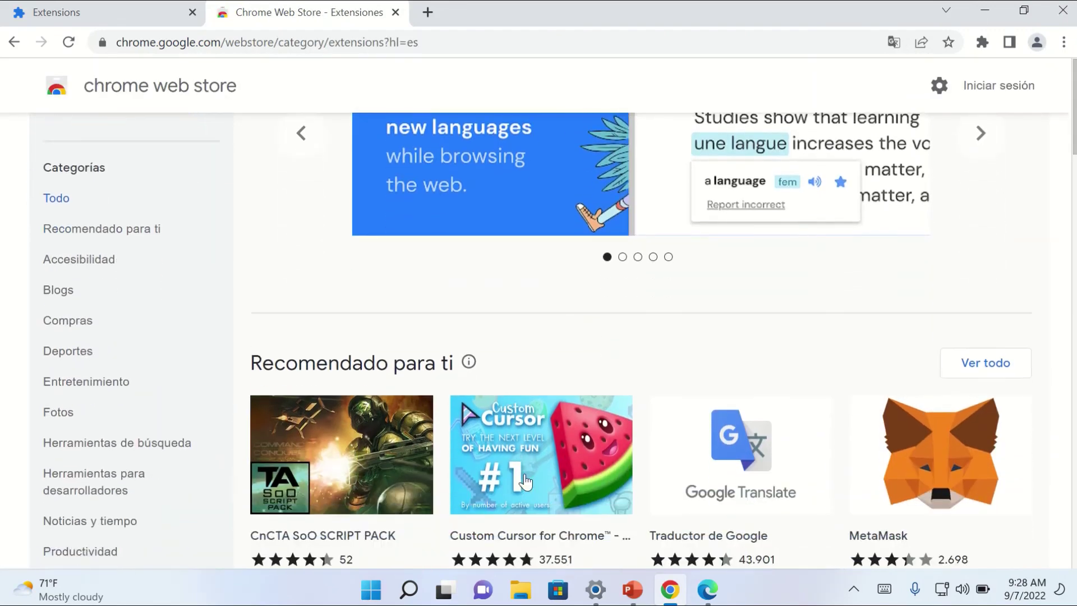
pyautogui.click(529, 476)
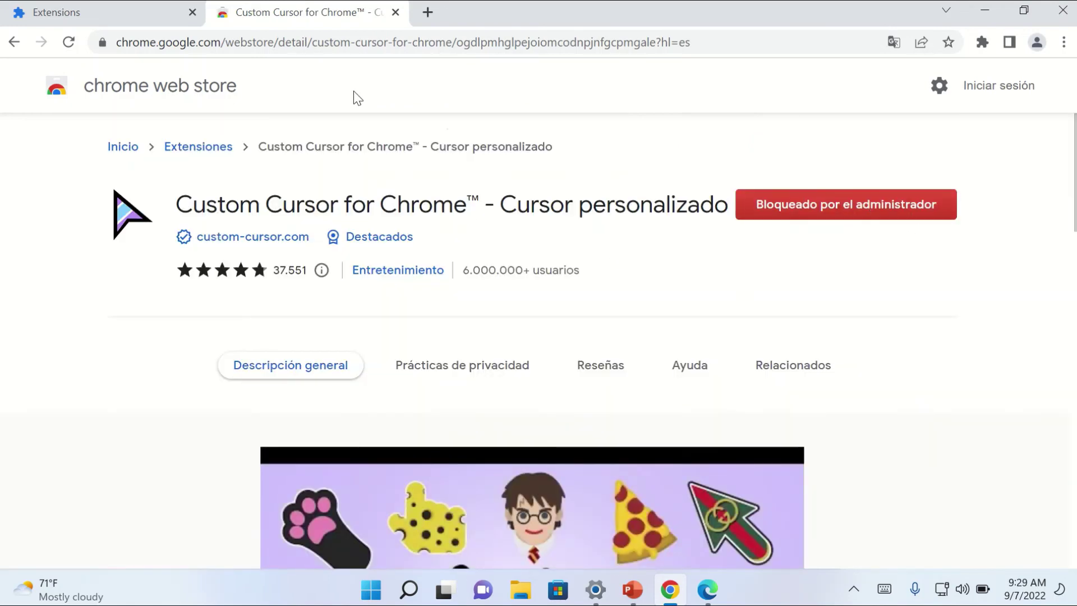
pyautogui.click(186, 154)
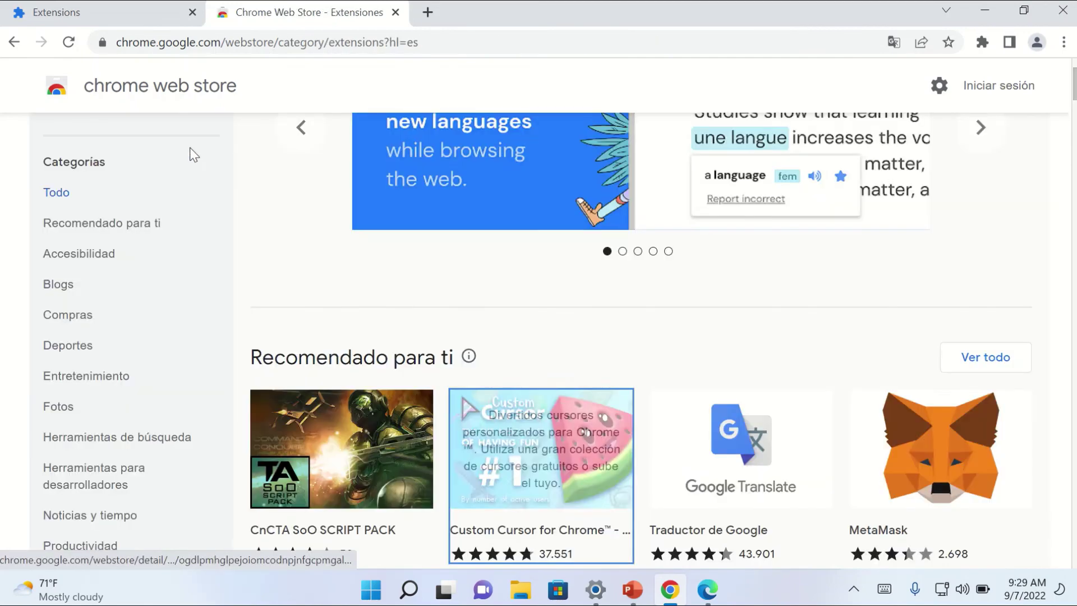
# Switch the Web Store to English, search adobe, and open the installable Adobe Acrobat page
pyautogui.click(422, 42)
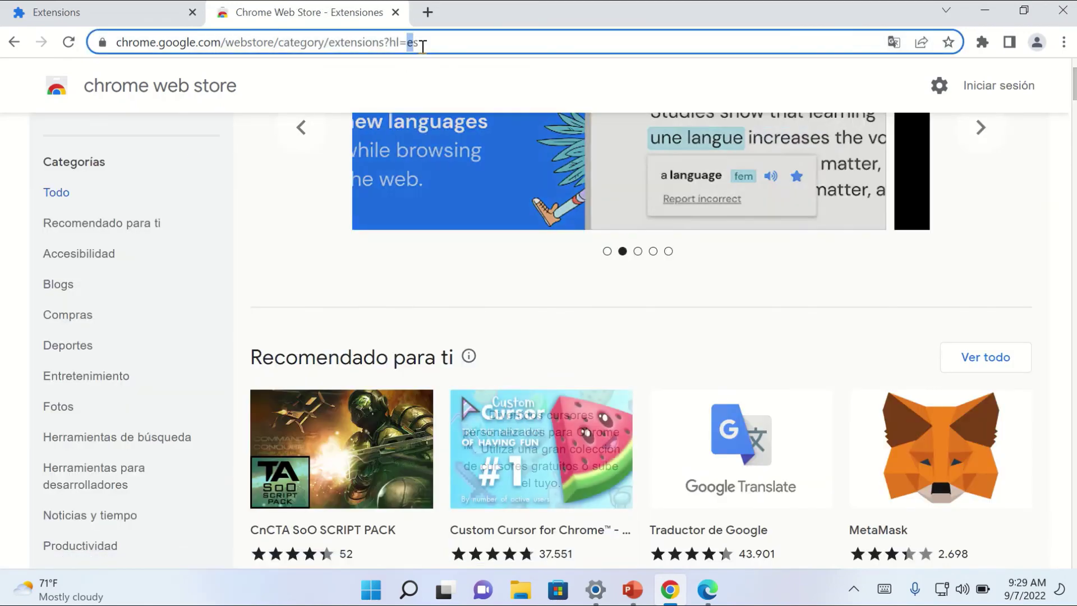
pyautogui.press('End')
pyautogui.press('BackSpace')
pyautogui.write('n')
pyautogui.press('Return')
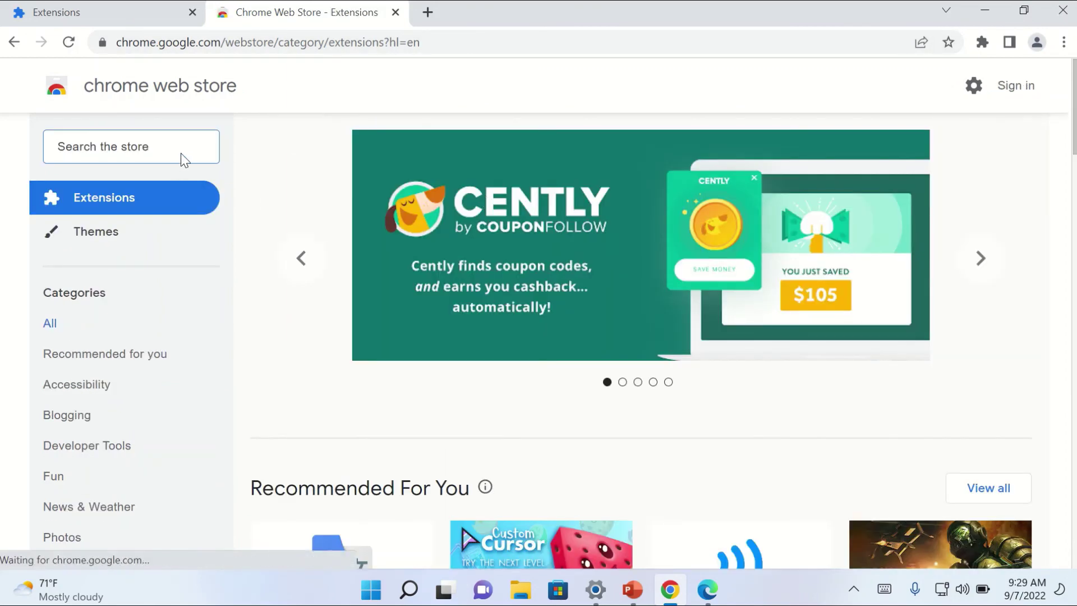
pyautogui.write('adobe')
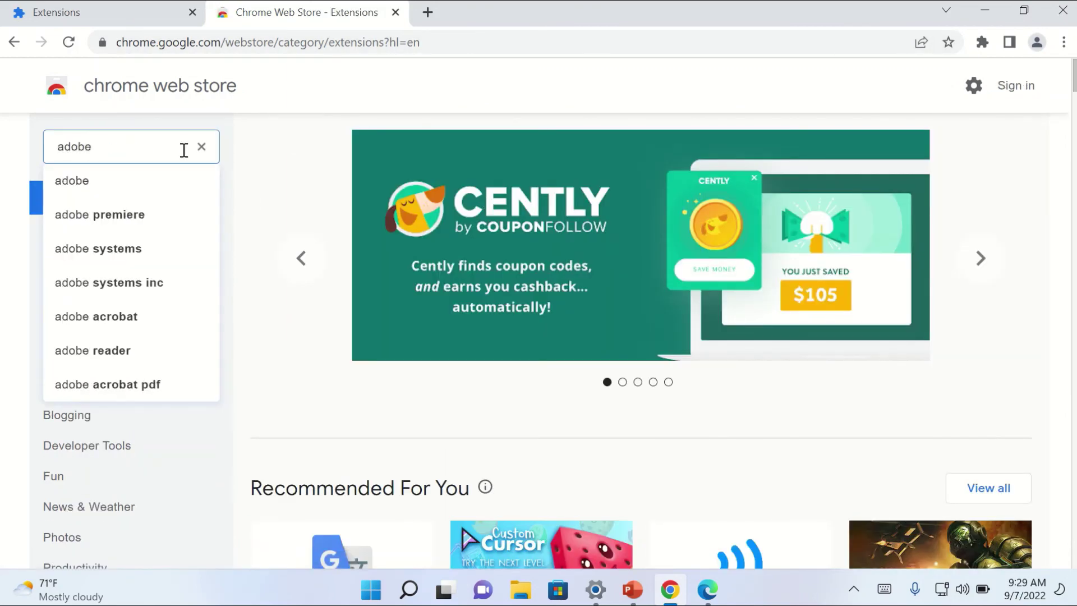
pyautogui.press('Return')
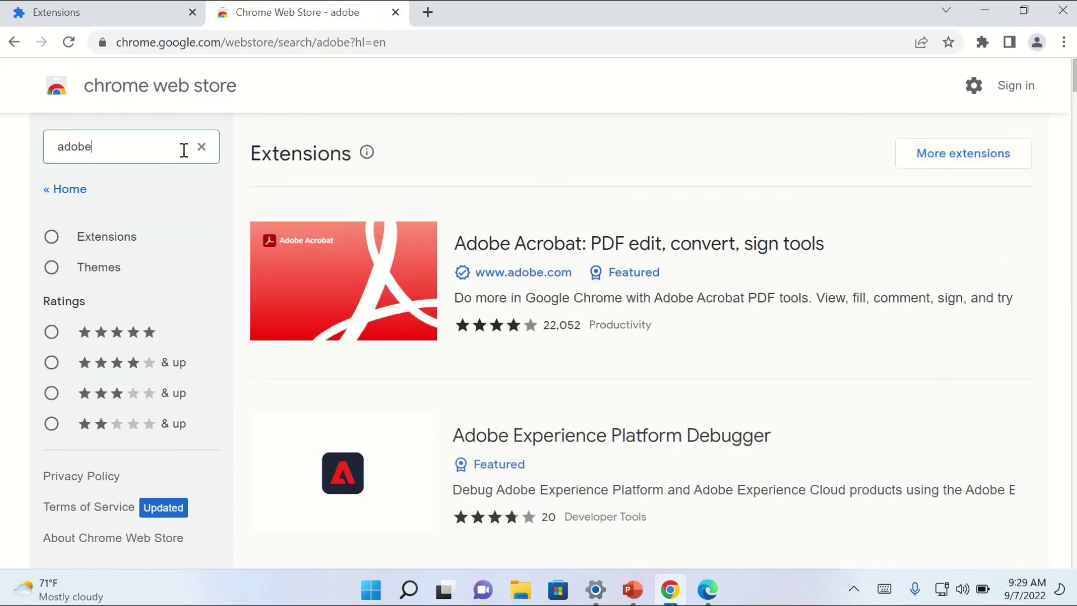
pyautogui.click(536, 247)
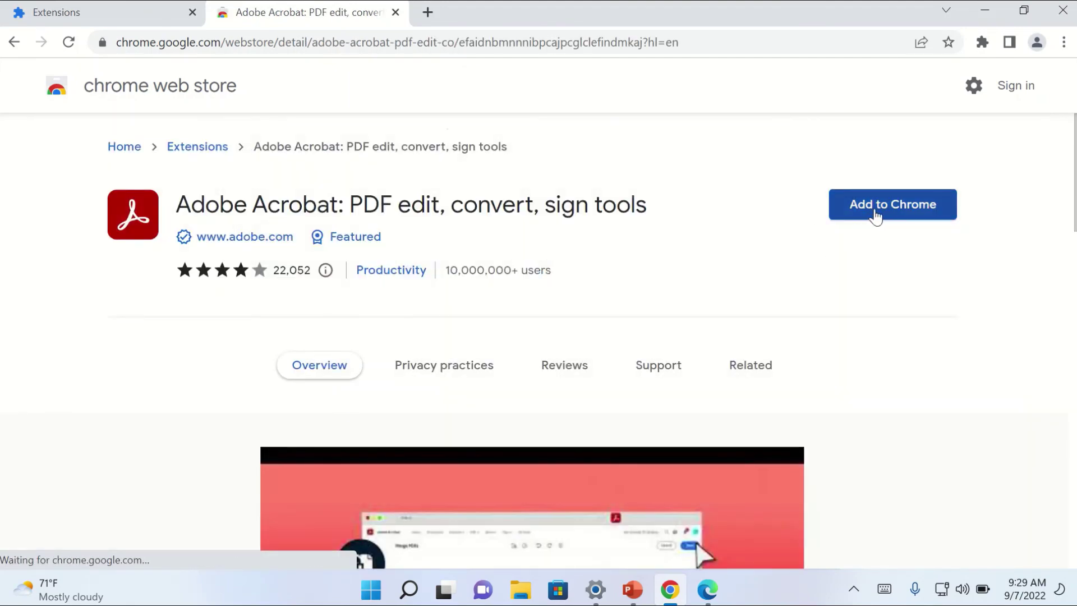
pyautogui.click(707, 589)
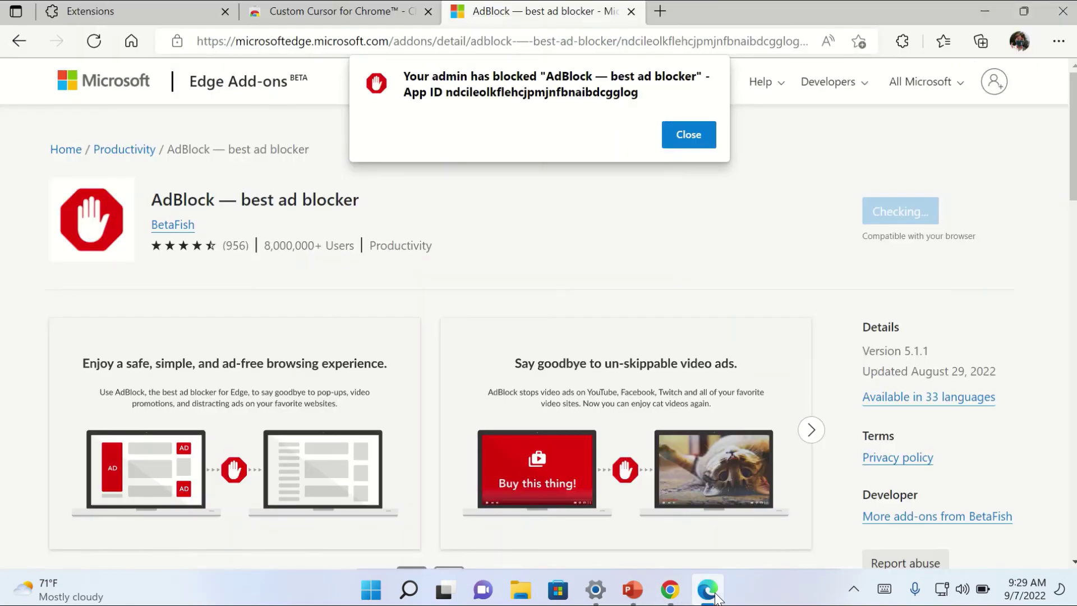
# Dismiss the AdBlock block message and search Edge Add-ons for adobe, listing 25 results
pyautogui.click(711, 138)
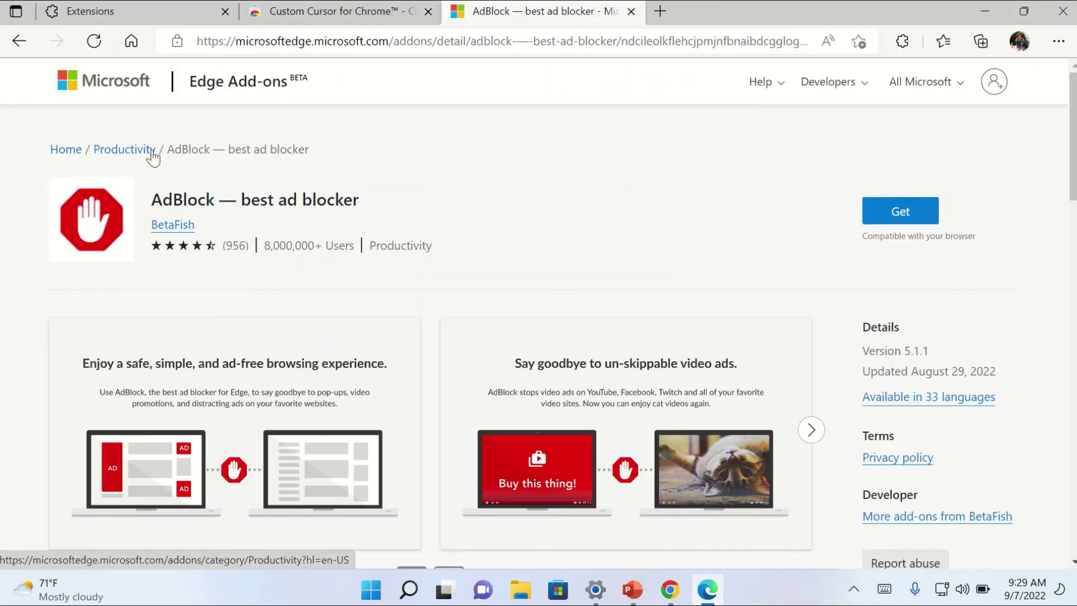
pyautogui.click(251, 97)
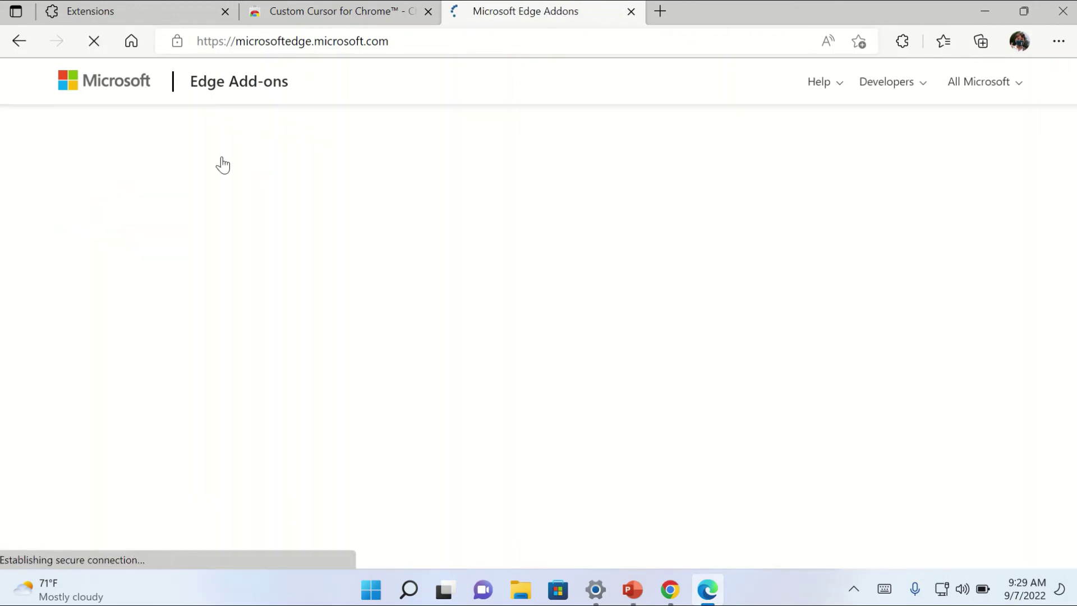
pyautogui.write('adobe')
pyautogui.press('Return')
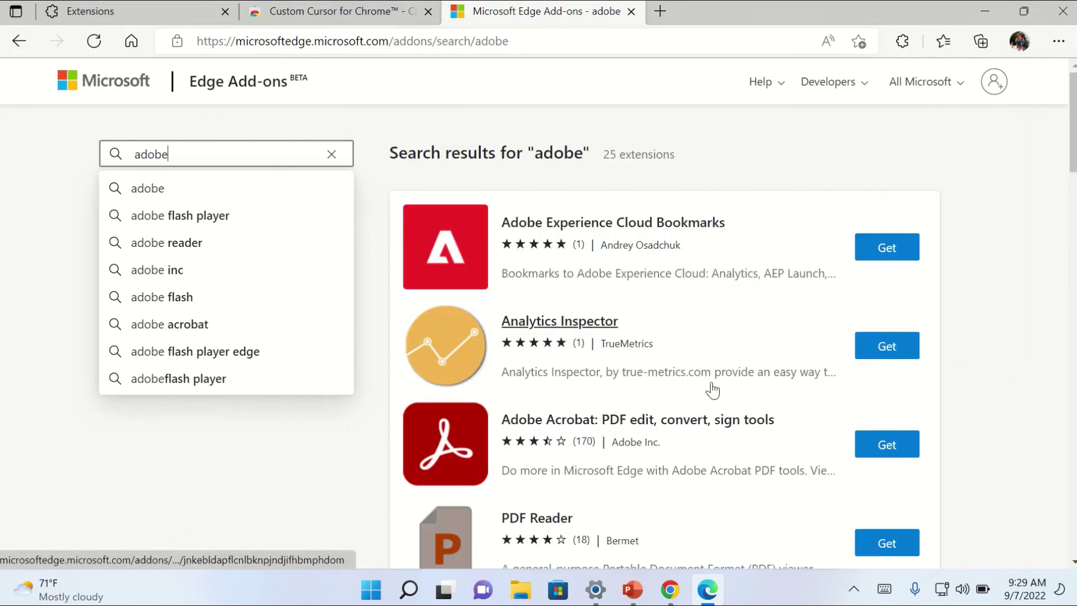
# Try installing Adobe Experience Cloud Bookmarks (blocked) and Adobe Acrobat (allowed), then cancel
pyautogui.click(876, 259)
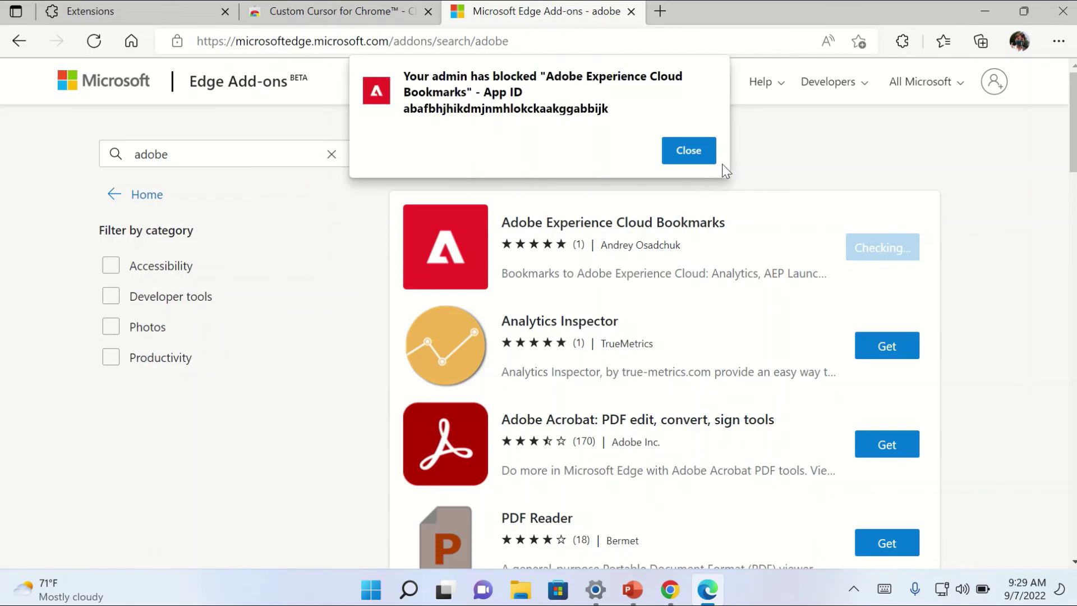
pyautogui.click(711, 160)
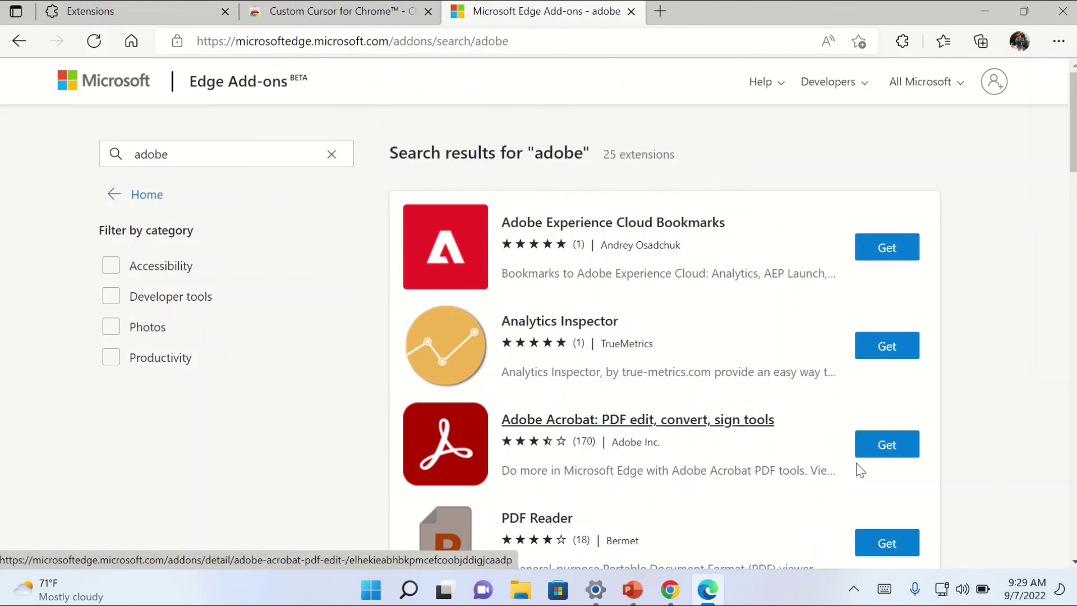
pyautogui.click(887, 448)
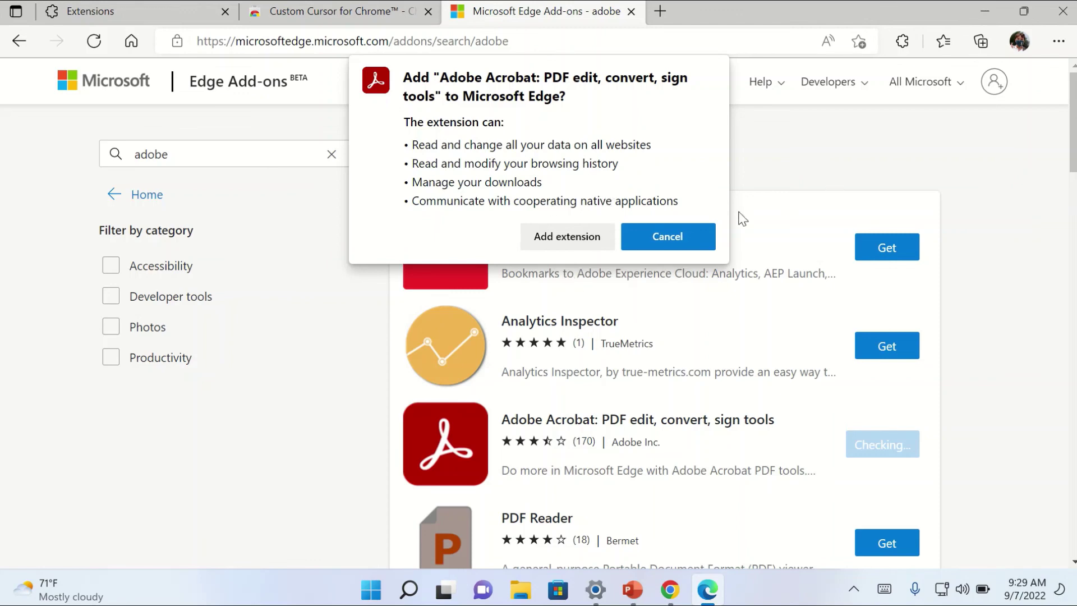
pyautogui.click(693, 240)
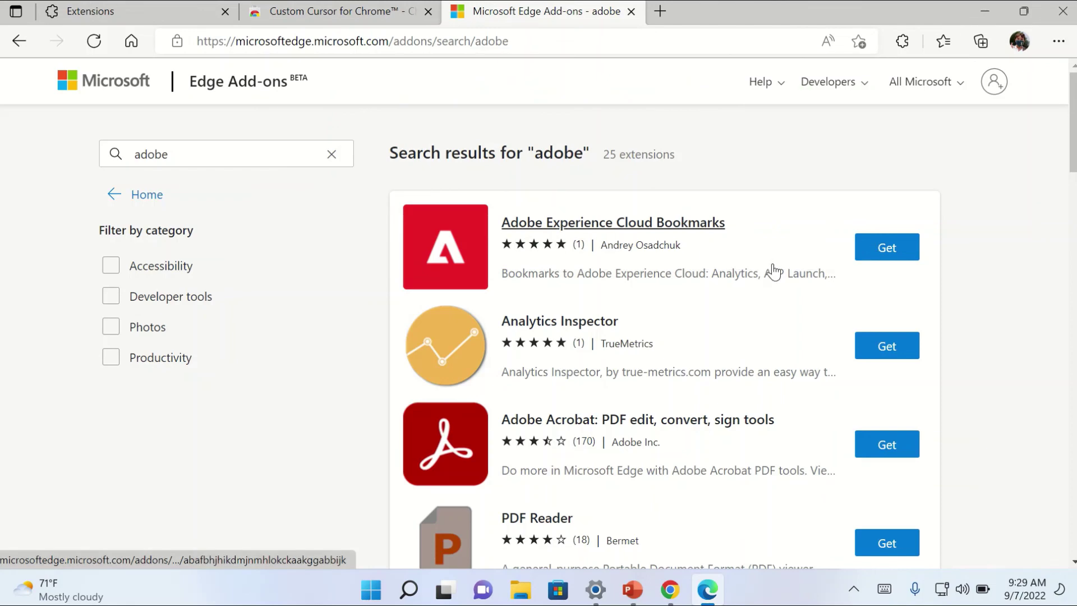